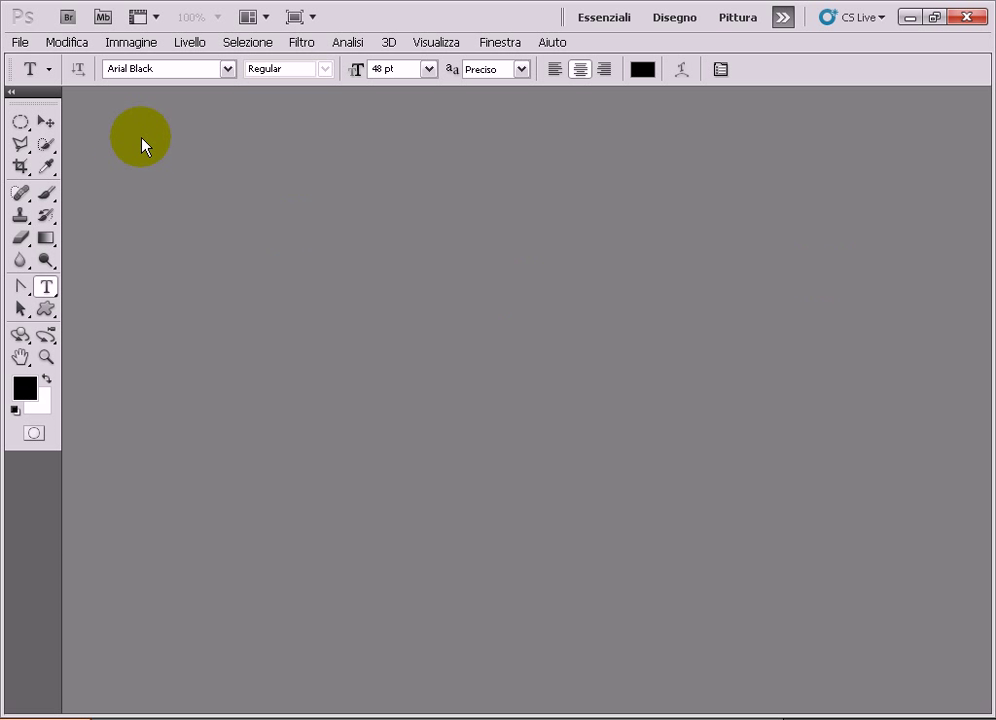
Step: Create a new white 15,01 × 10,01 cm document at 100 pixels/inch
{"action": "left_click", "coordinate": [22, 43]}
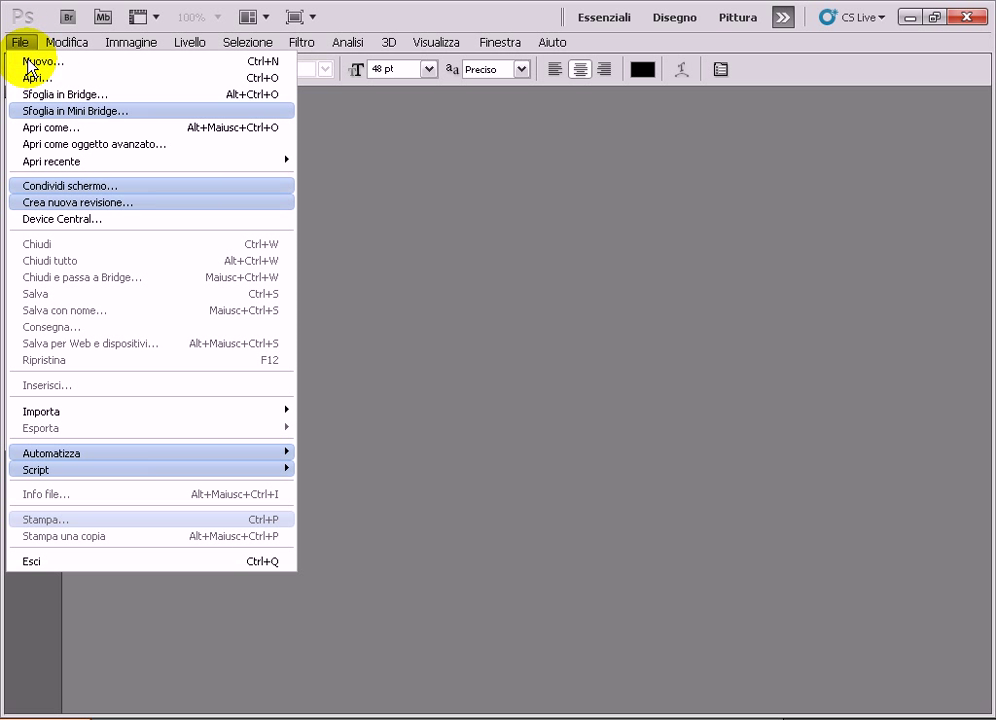
{"action": "left_click", "coordinate": [30, 61]}
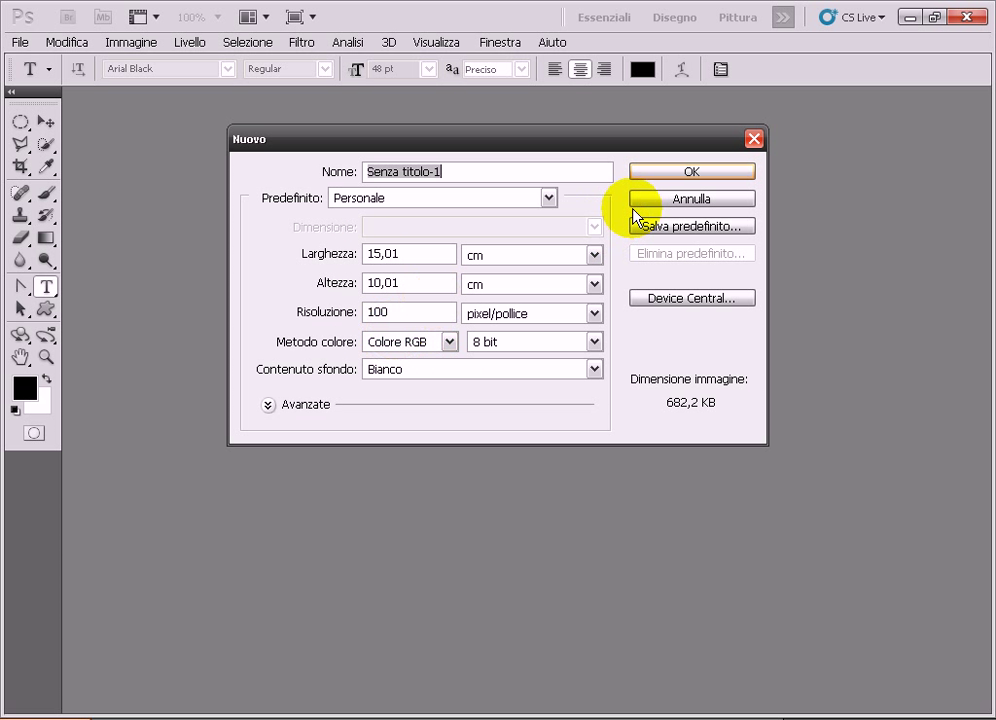
{"action": "left_click", "coordinate": [674, 174]}
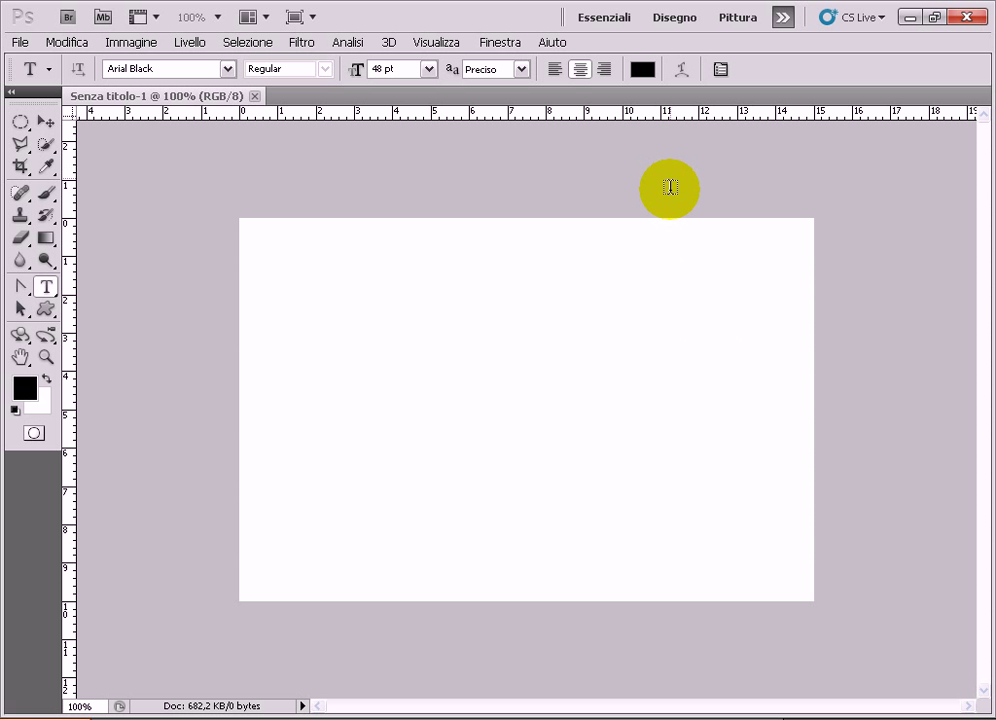
Step: Float and enlarge the document window, then fill the canvas black with the Paint Bucket
{"action": "key", "text": "ctrl+w"}
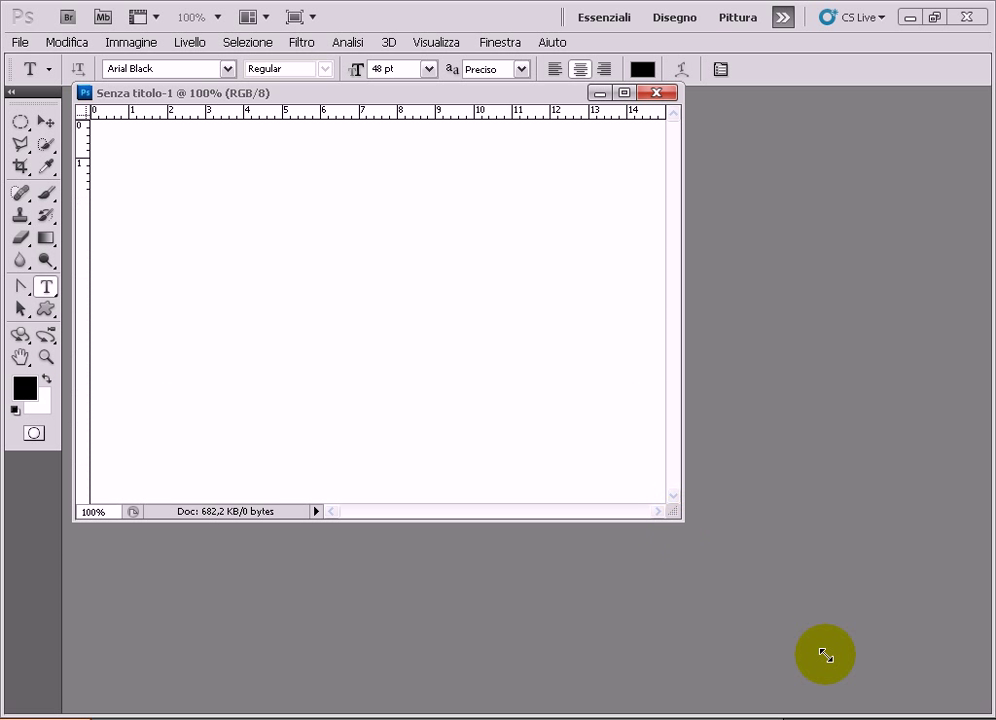
{"action": "left_click_drag", "start_coordinate": [677, 516], "coordinate": [852, 688]}
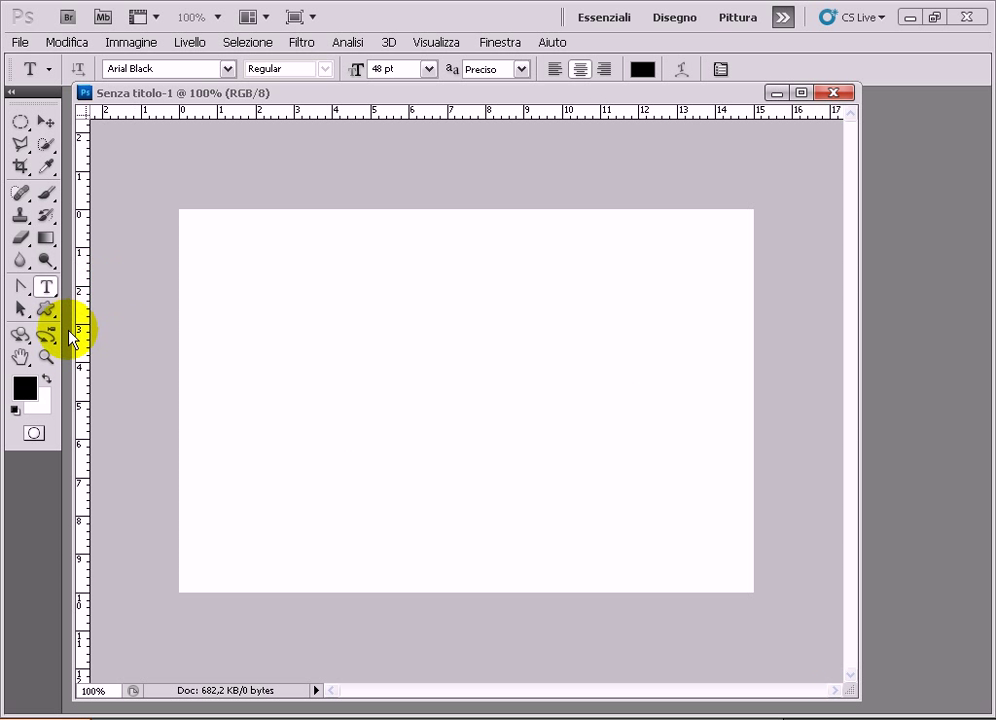
{"action": "left_click", "coordinate": [51, 243]}
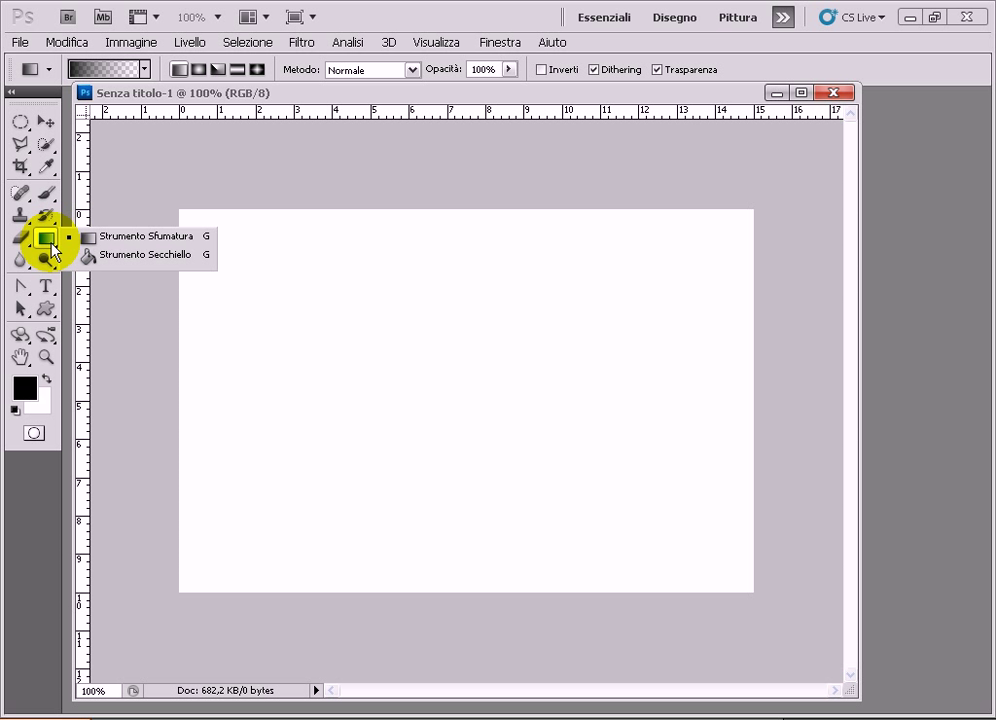
{"action": "left_click", "coordinate": [68, 256]}
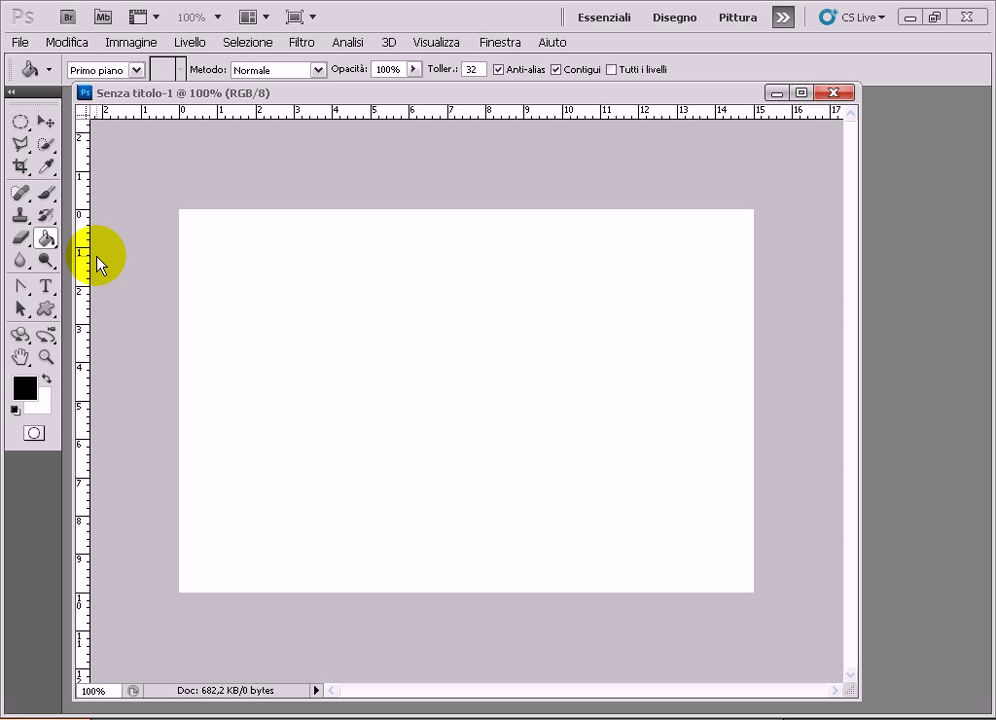
{"action": "left_click", "coordinate": [489, 318]}
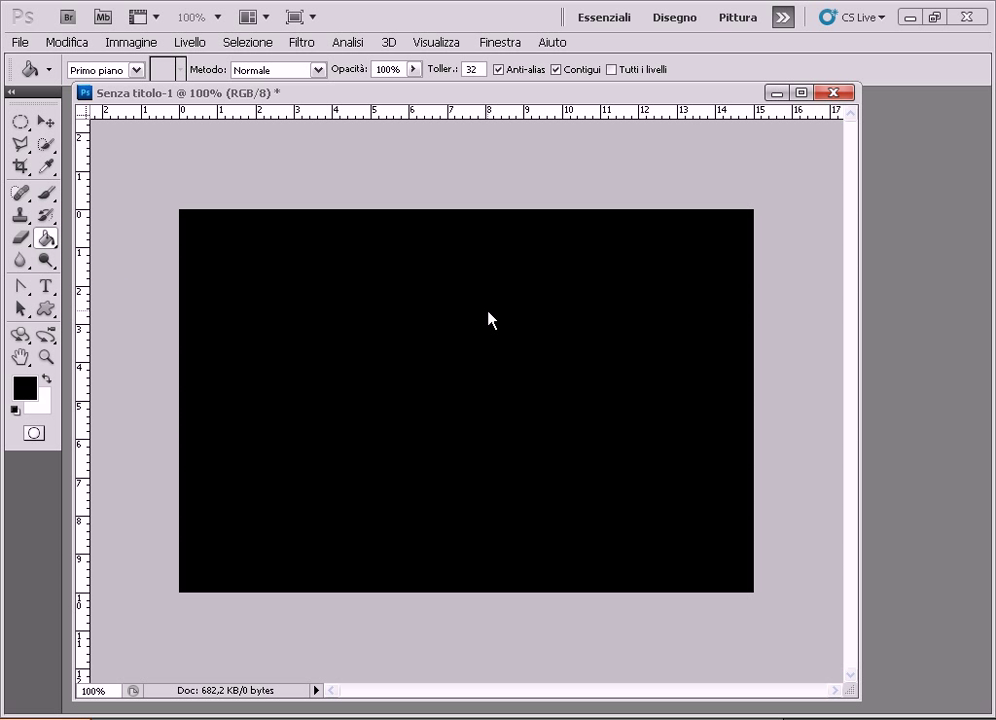
{"action": "scroll", "coordinate": [481, 305], "scroll_direction": "up", "scroll_amount": 1}
{"action": "scroll", "coordinate": [481, 305], "scroll_direction": "up", "scroll_amount": 1}
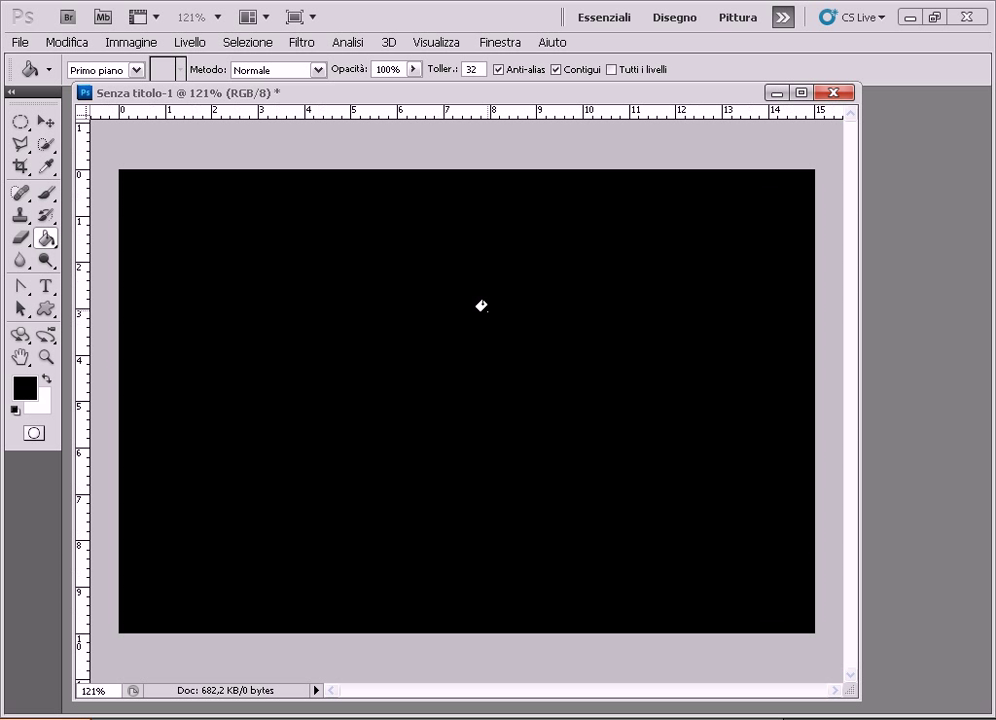
{"action": "left_click", "coordinate": [465, 55]}
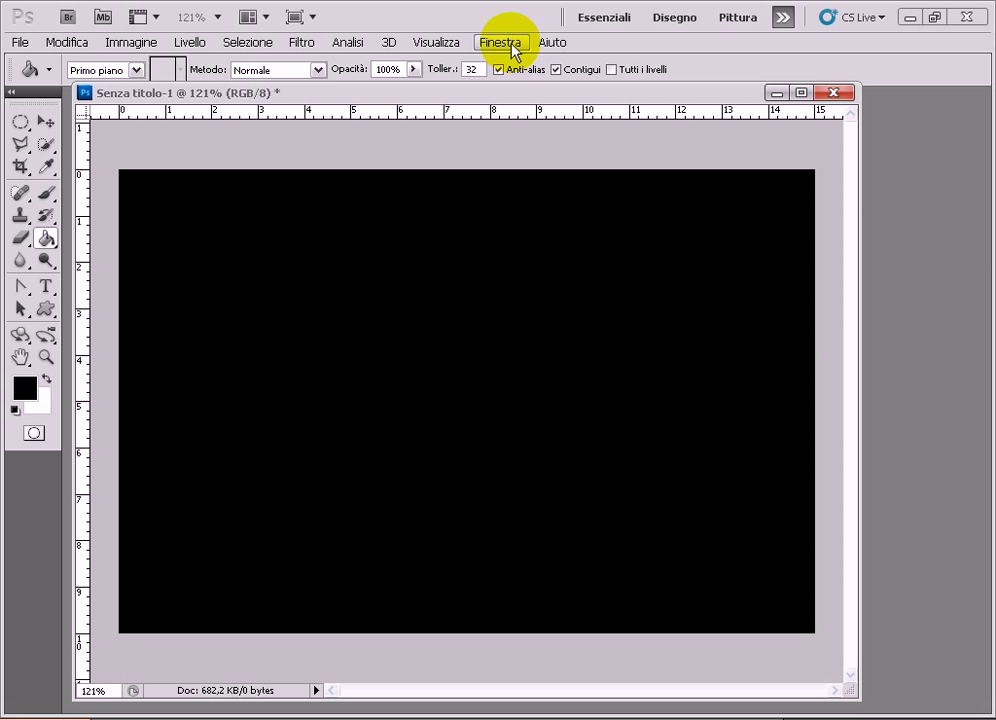
Step: Show the Layers panel and set the Type tool colour to red fd0303
{"action": "left_click", "coordinate": [512, 45]}
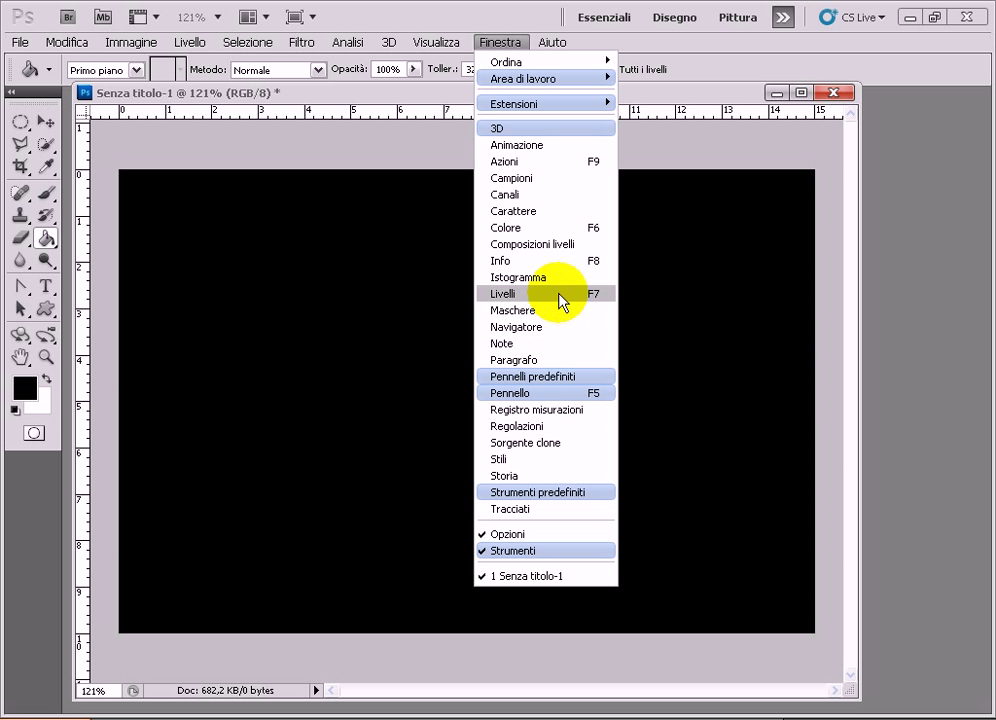
{"action": "left_click", "coordinate": [558, 295]}
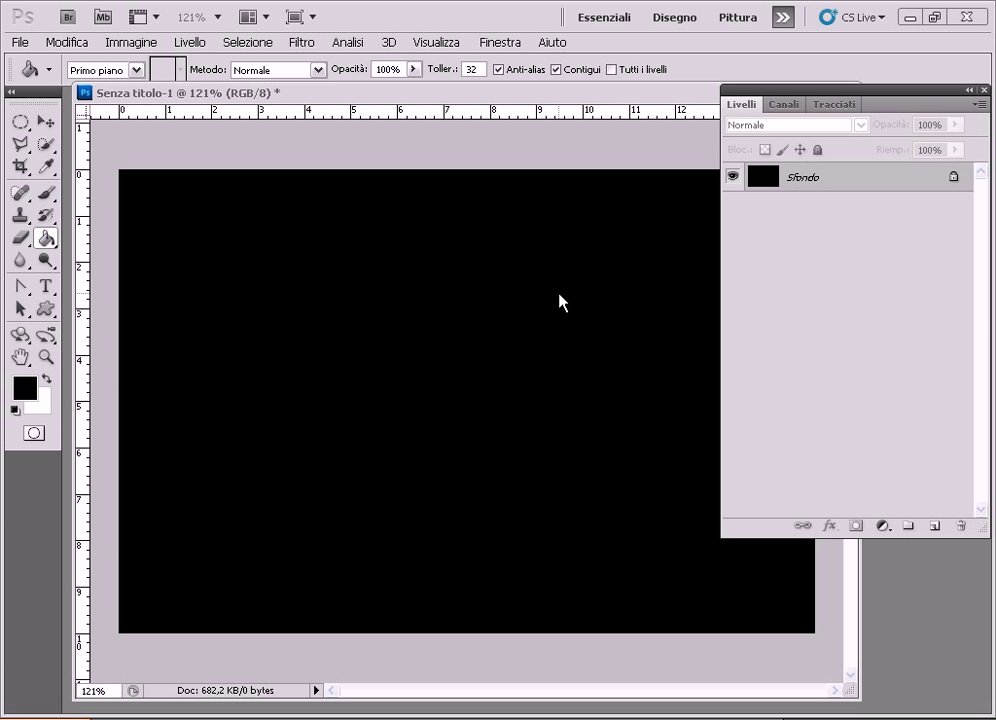
{"action": "left_click", "coordinate": [45, 287]}
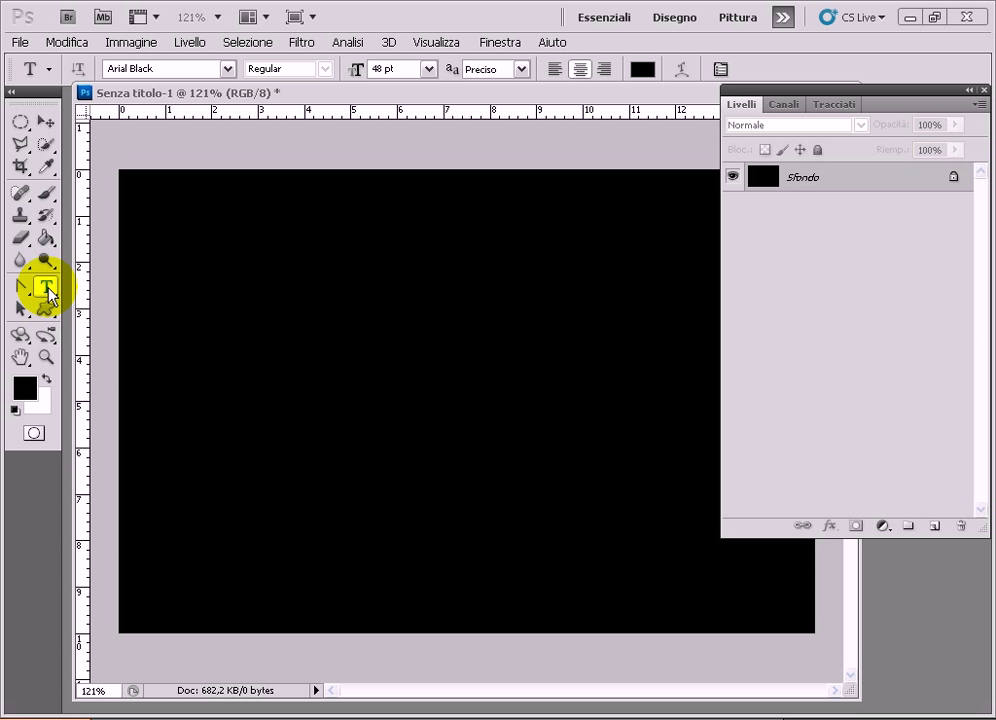
{"action": "left_click", "coordinate": [642, 72]}
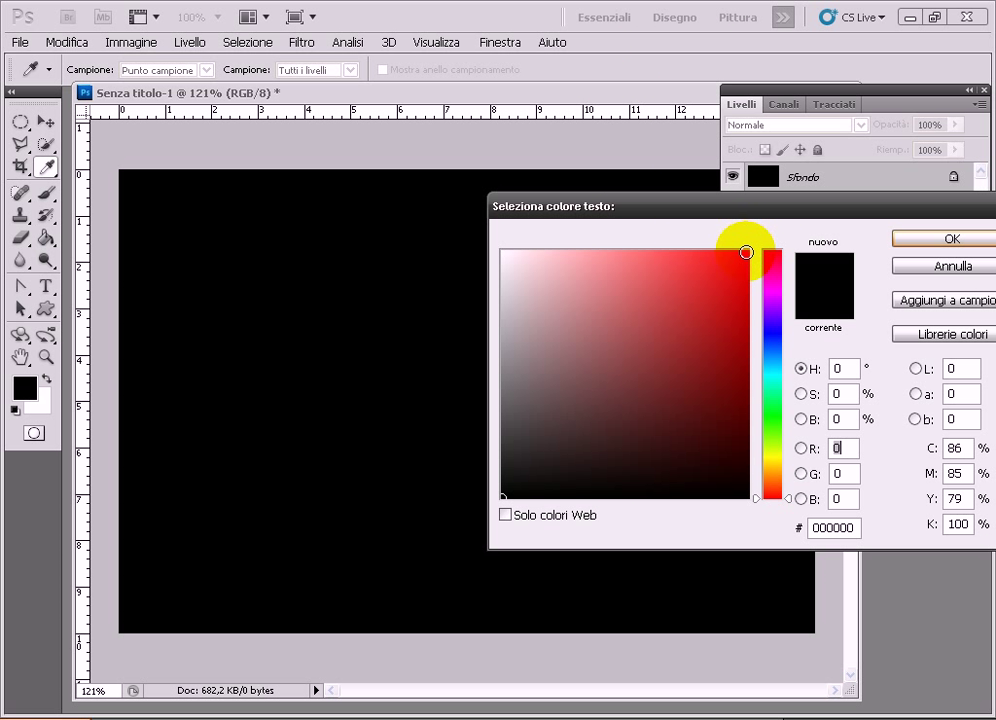
{"action": "left_click", "coordinate": [746, 252]}
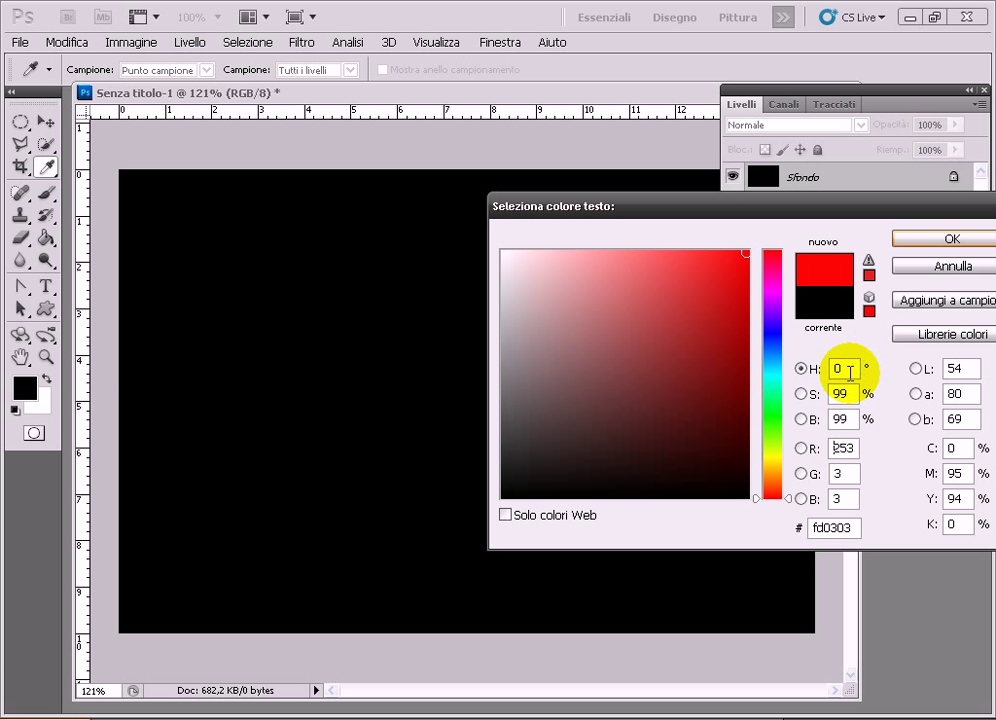
{"action": "left_click", "coordinate": [953, 239]}
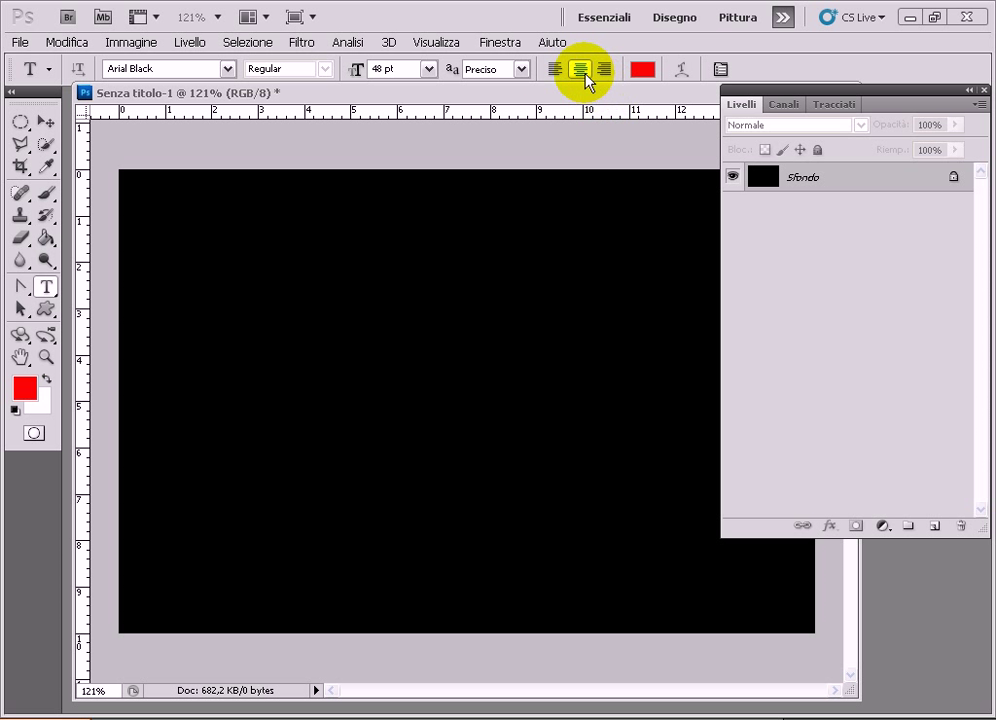
Step: Type 'Buon anno !' at the centre of the canvas
{"action": "left_click", "coordinate": [409, 133]}
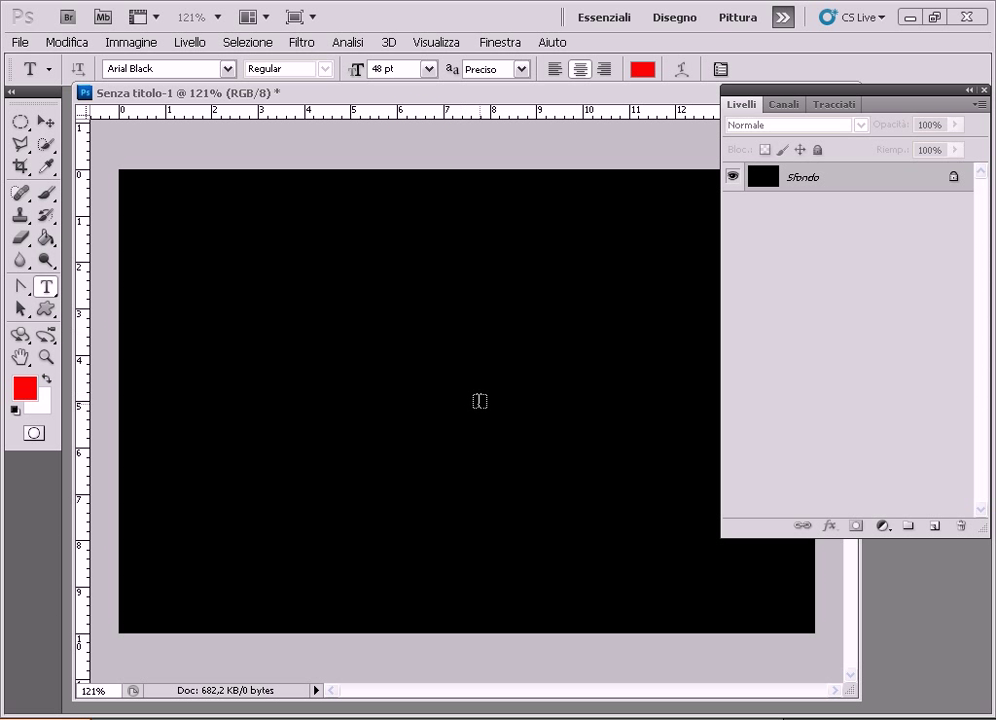
{"action": "left_click", "coordinate": [467, 401]}
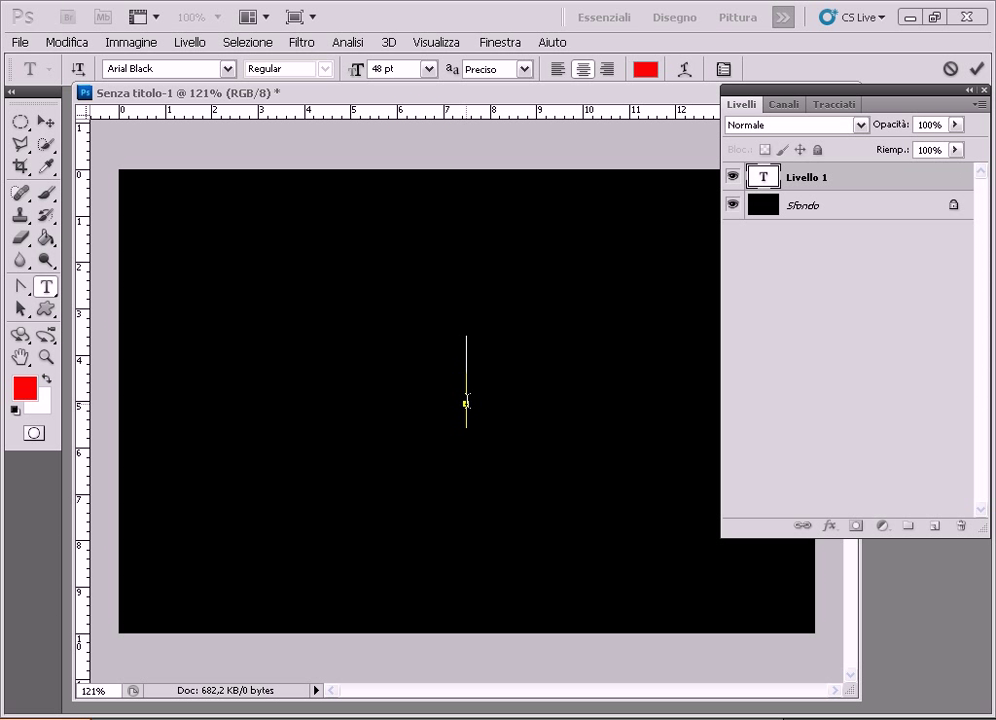
{"action": "type", "text": "Bu"}
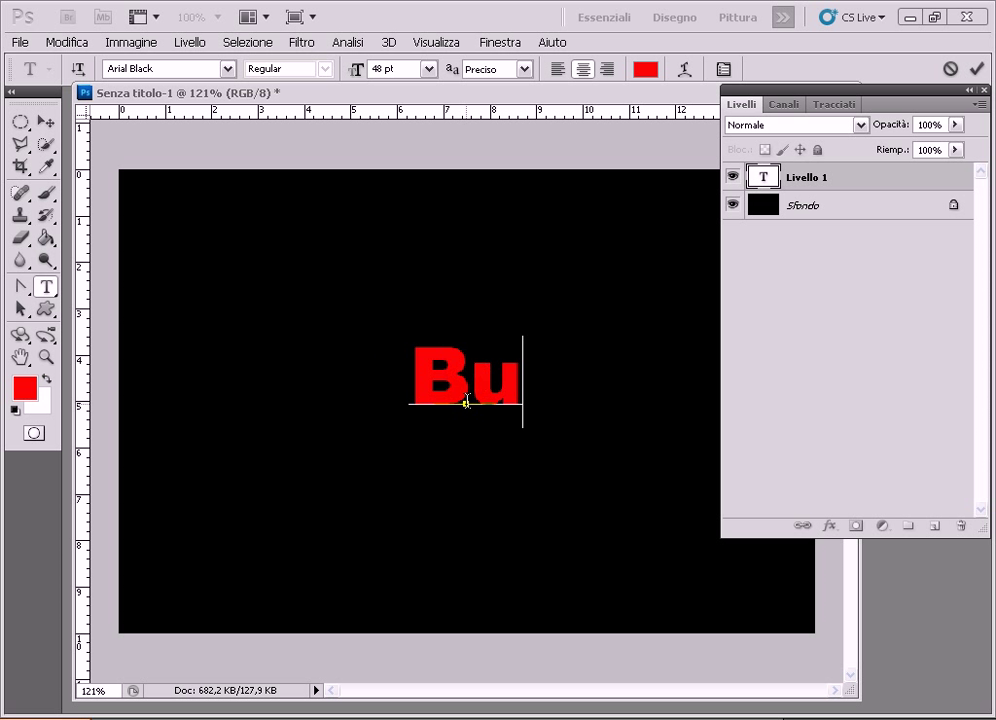
{"action": "type", "text": "on"}
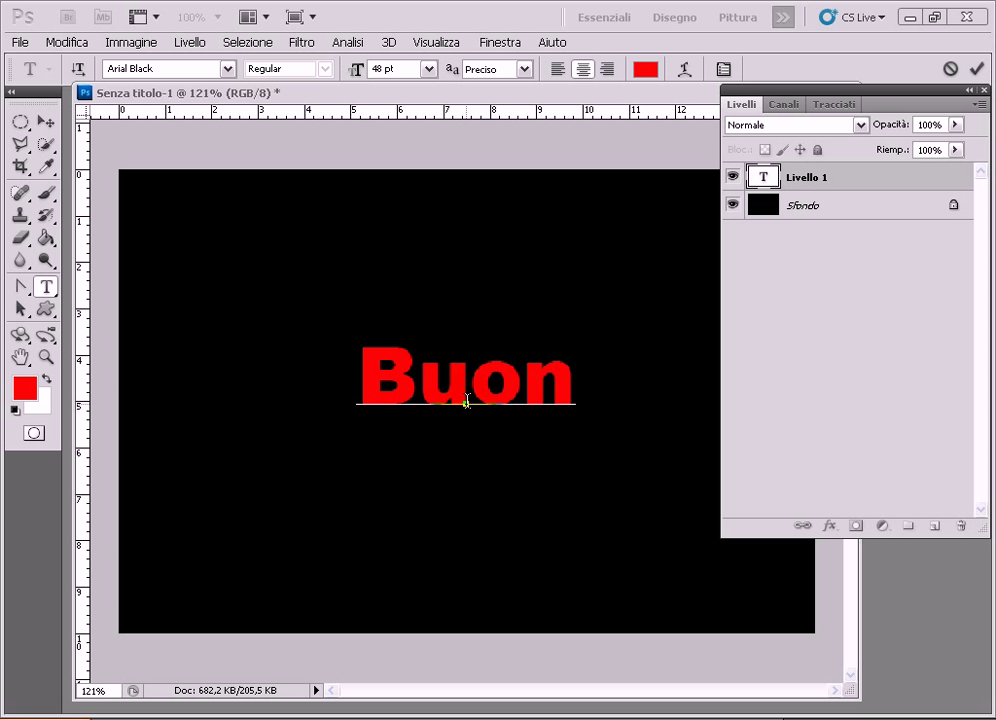
{"action": "type", "text": " anno"}
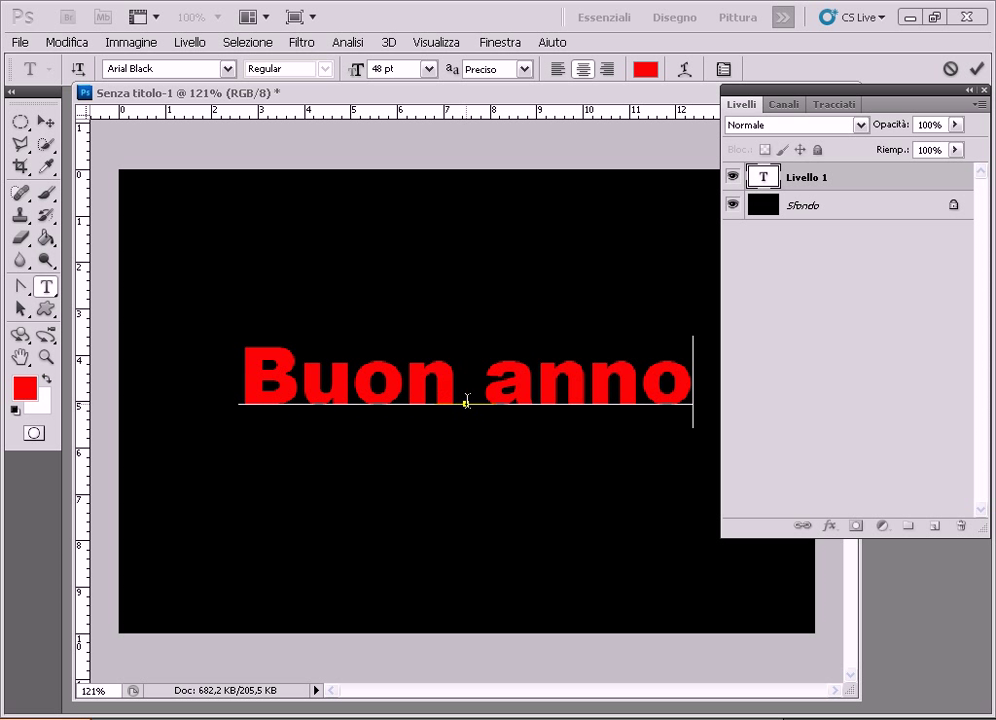
{"action": "type", "text": " !"}
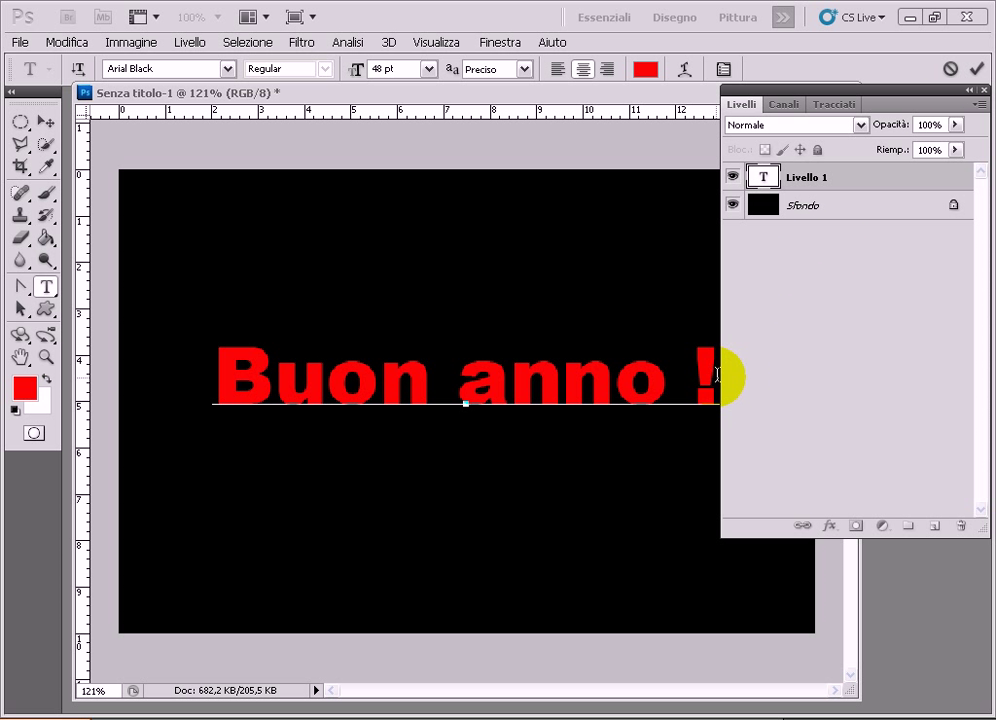
Step: Resize the 'Buon anno !' text to 48 pt and commit it
{"action": "left_click_drag", "start_coordinate": [713, 374], "coordinate": [200, 397]}
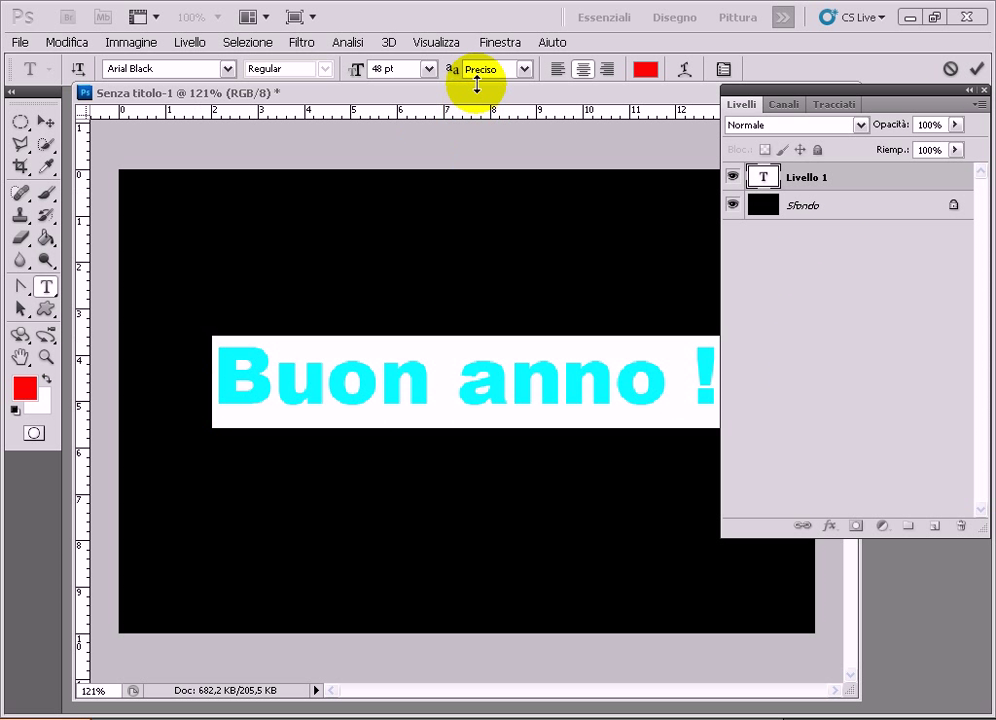
{"action": "left_click", "coordinate": [395, 69]}
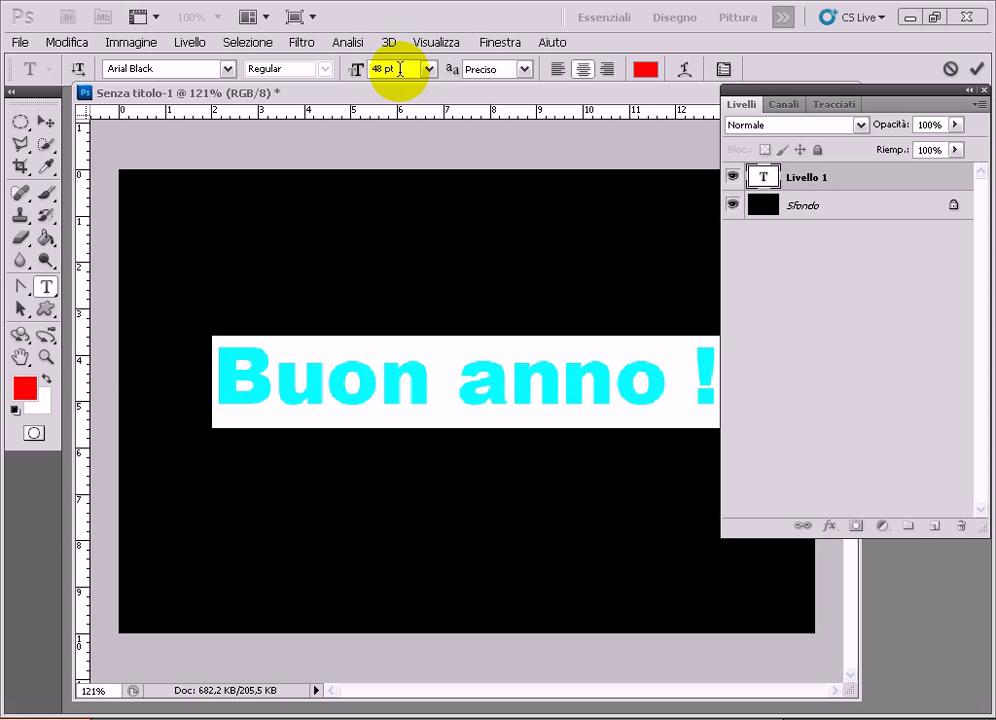
{"action": "double_click", "coordinate": [378, 69]}
{"action": "key", "text": "Down"}
{"action": "key", "text": "Down"}
{"action": "key", "text": "Down"}
{"action": "key", "text": "Down"}
{"action": "key", "text": "Down"}
{"action": "key", "text": "Down"}
{"action": "key", "text": "Down"}
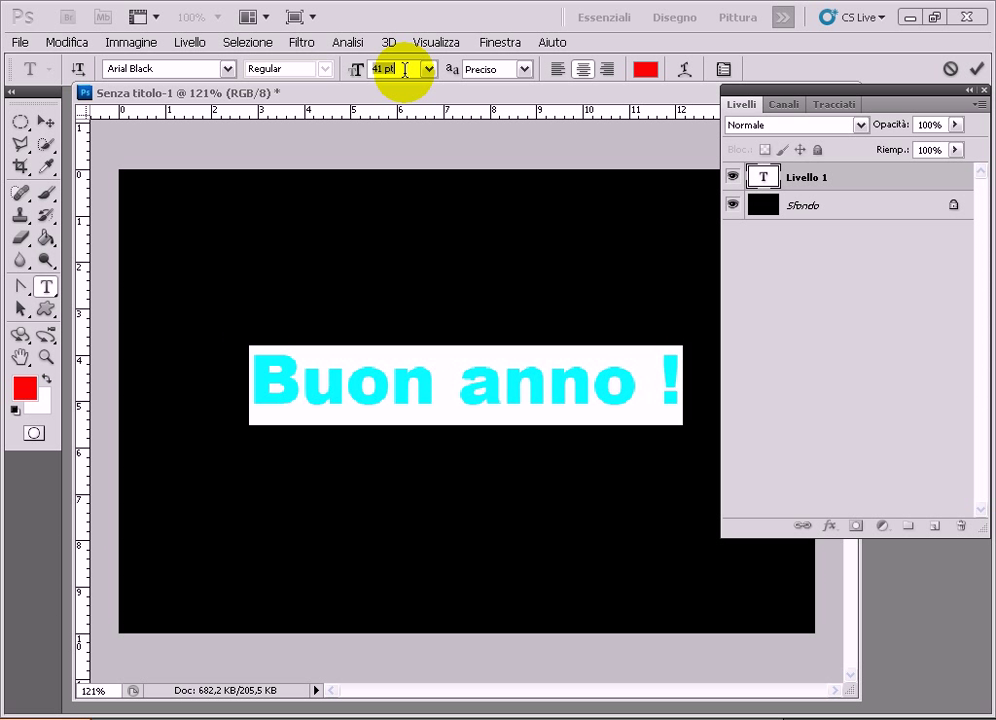
{"action": "key", "text": "Down"}
{"action": "key", "text": "Down"}
{"action": "key", "text": "Up"}
{"action": "key", "text": "Up"}
{"action": "key", "text": "Up"}
{"action": "key", "text": "Up"}
{"action": "key", "text": "Up"}
{"action": "key", "text": "Up"}
{"action": "key", "text": "Up"}
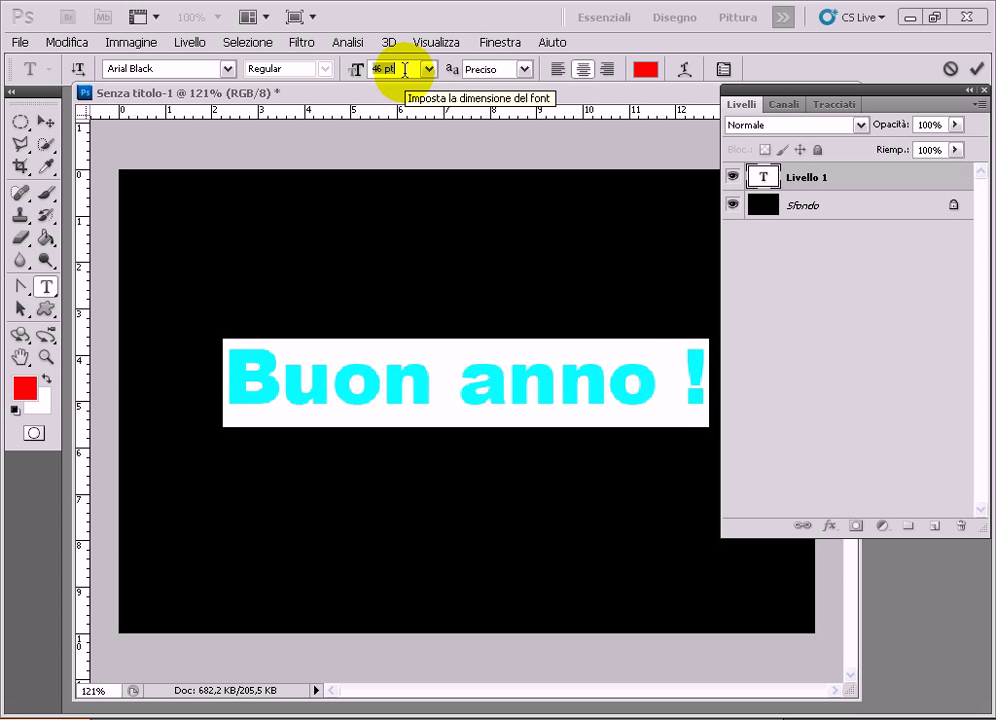
{"action": "key", "text": "Up"}
{"action": "key", "text": "Up"}
{"action": "key", "text": "Up"}
{"action": "key", "text": "Up"}
{"action": "key", "text": "Up"}
{"action": "key", "text": "Up"}
{"action": "key", "text": "Up"}
{"action": "key", "text": "Up"}
{"action": "key", "text": "Up"}
{"action": "key", "text": "Up"}
{"action": "key", "text": "Up"}
{"action": "key", "text": "Down"}
{"action": "key", "text": "Down"}
{"action": "key", "text": "Down"}
{"action": "key", "text": "Down"}
{"action": "key", "text": "Down"}
{"action": "key", "text": "Down"}
{"action": "key", "text": "Down"}
{"action": "key", "text": "Up"}
{"action": "key", "text": "Up"}
{"action": "key", "text": "Down"}
{"action": "key", "text": "Down"}
{"action": "key", "text": "Down"}
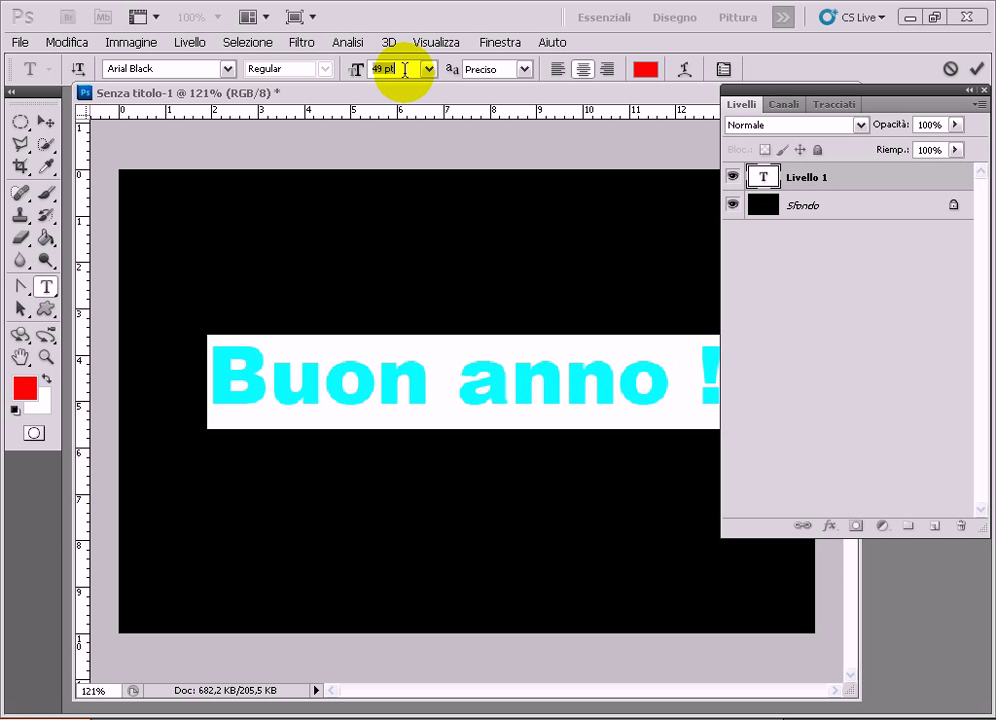
{"action": "key", "text": "Down"}
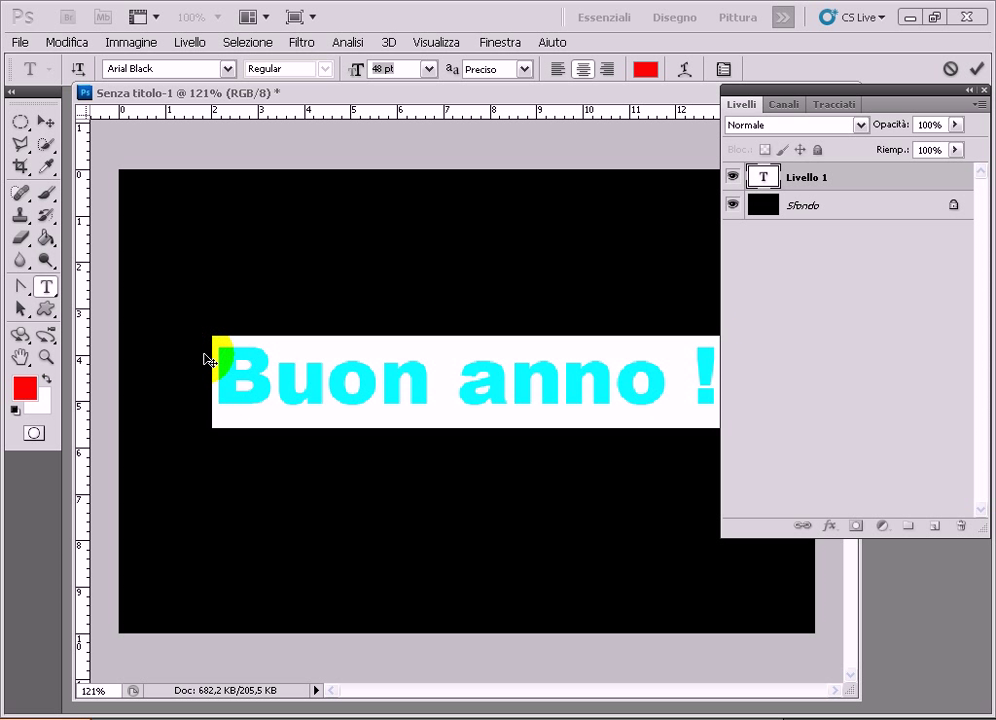
{"action": "left_click", "coordinate": [280, 366]}
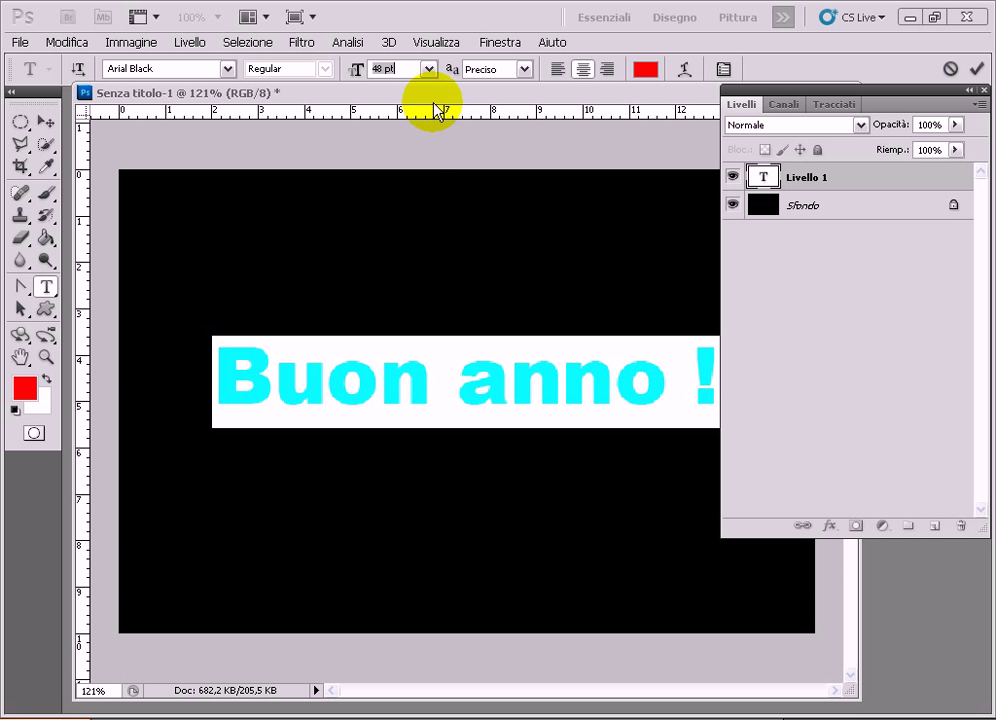
{"action": "left_click", "coordinate": [980, 68]}
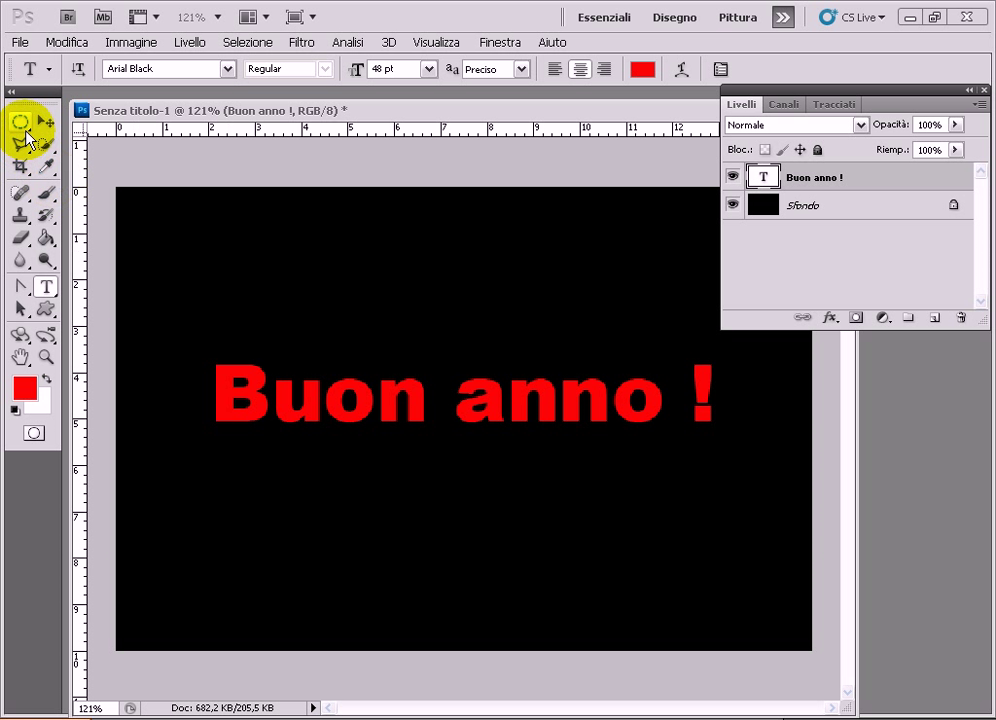
Step: Nudge the text slightly down-right and duplicate its layer as 'Buon anno ! copia'
{"action": "left_click", "coordinate": [47, 125]}
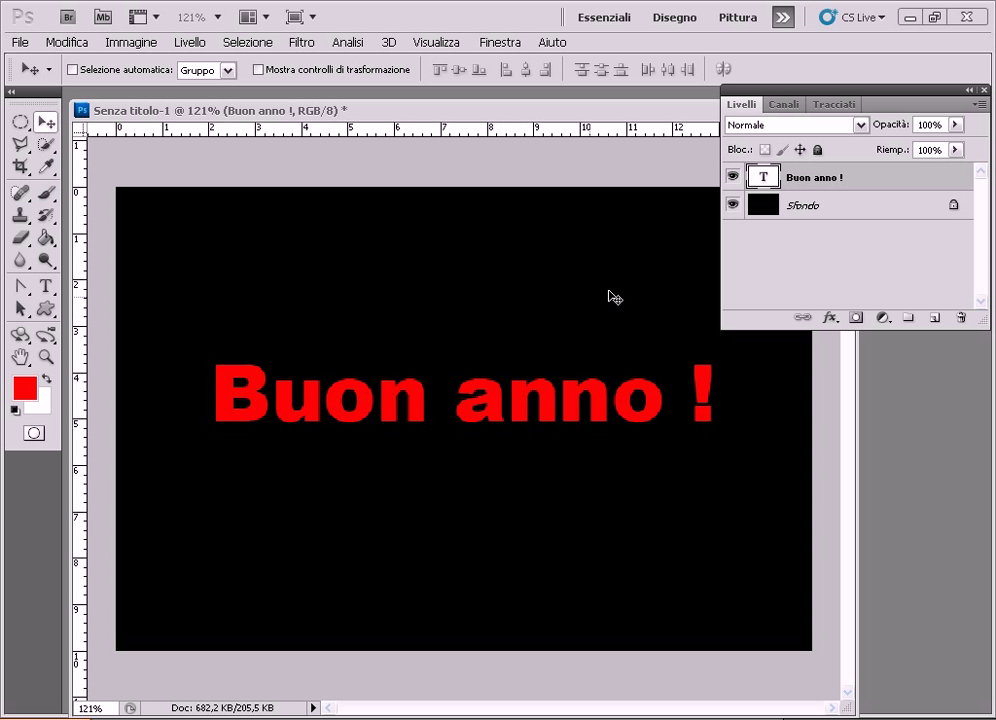
{"action": "left_click", "coordinate": [936, 178]}
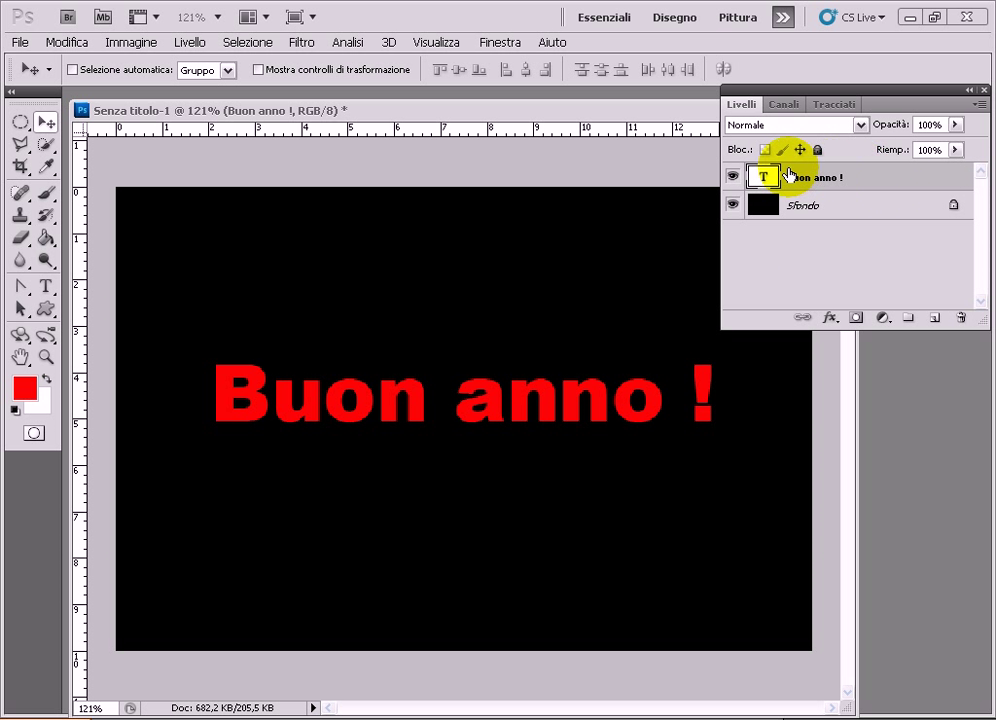
{"action": "left_click_drag", "start_coordinate": [493, 418], "coordinate": [501, 424]}
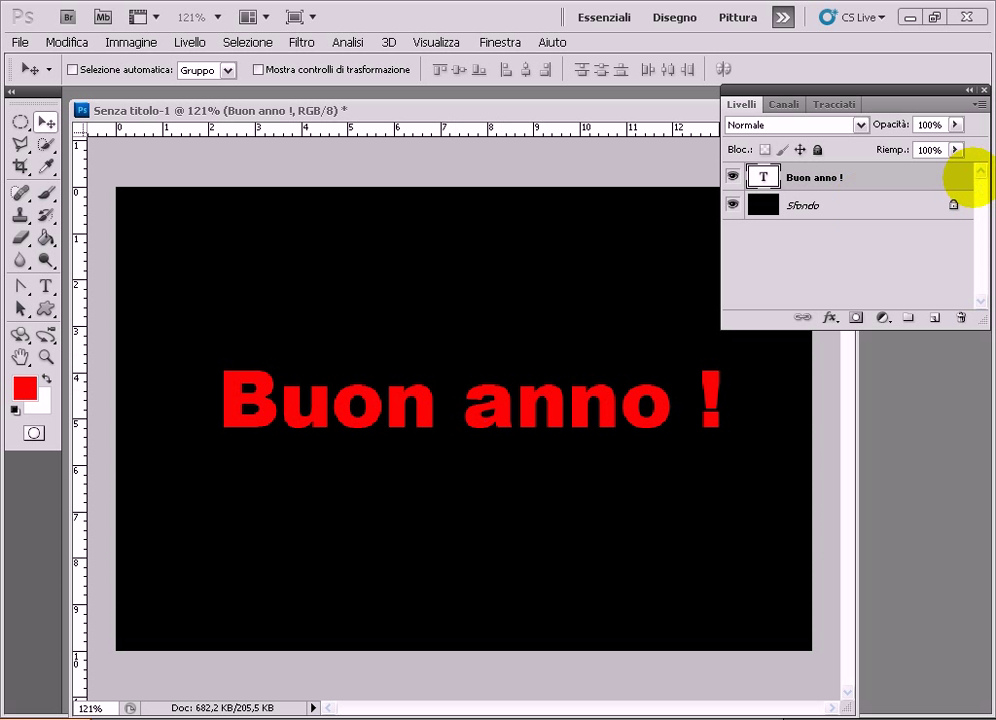
{"action": "left_click_drag", "start_coordinate": [938, 183], "coordinate": [935, 322]}
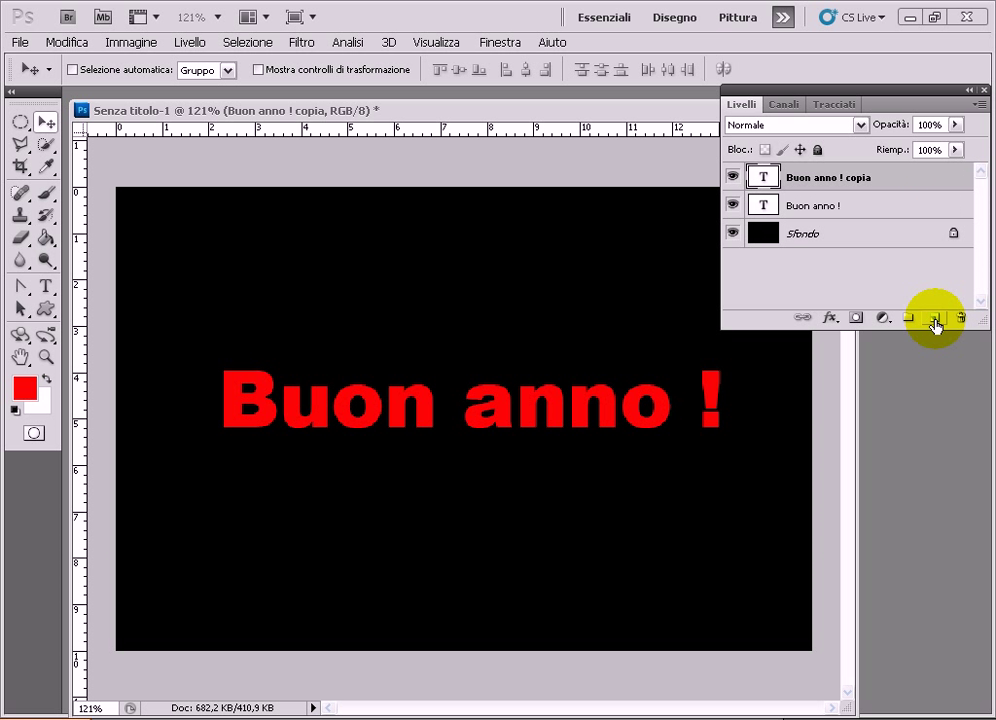
{"action": "right_click", "coordinate": [920, 183]}
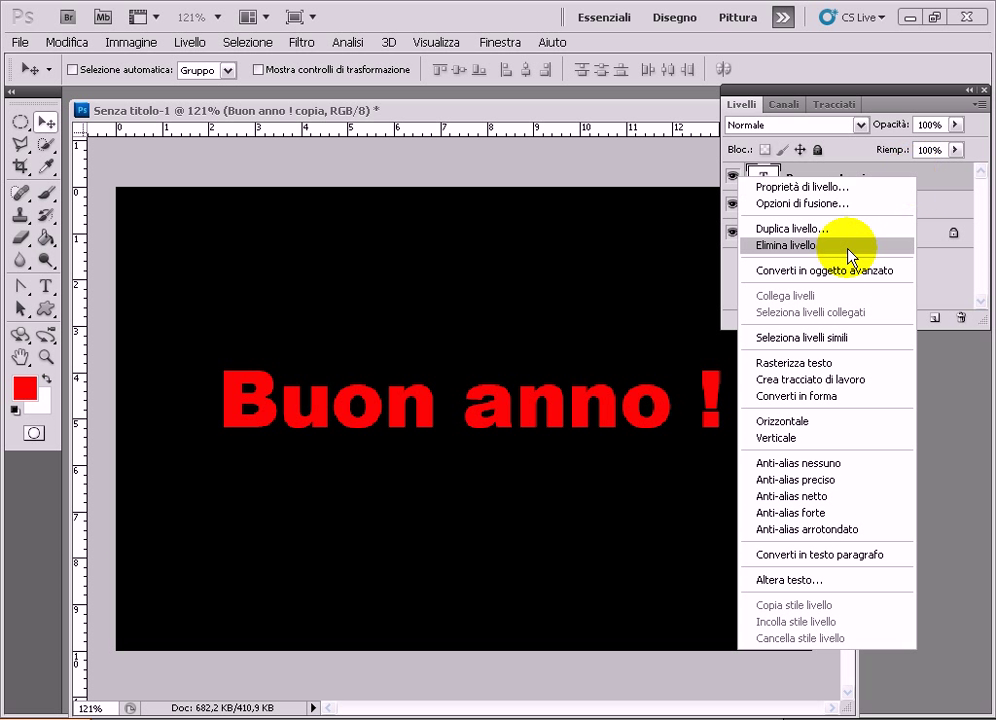
Step: Rasterize the 'Buon anno ! copia' layer with Rasterizza testo
{"action": "left_click", "coordinate": [834, 363]}
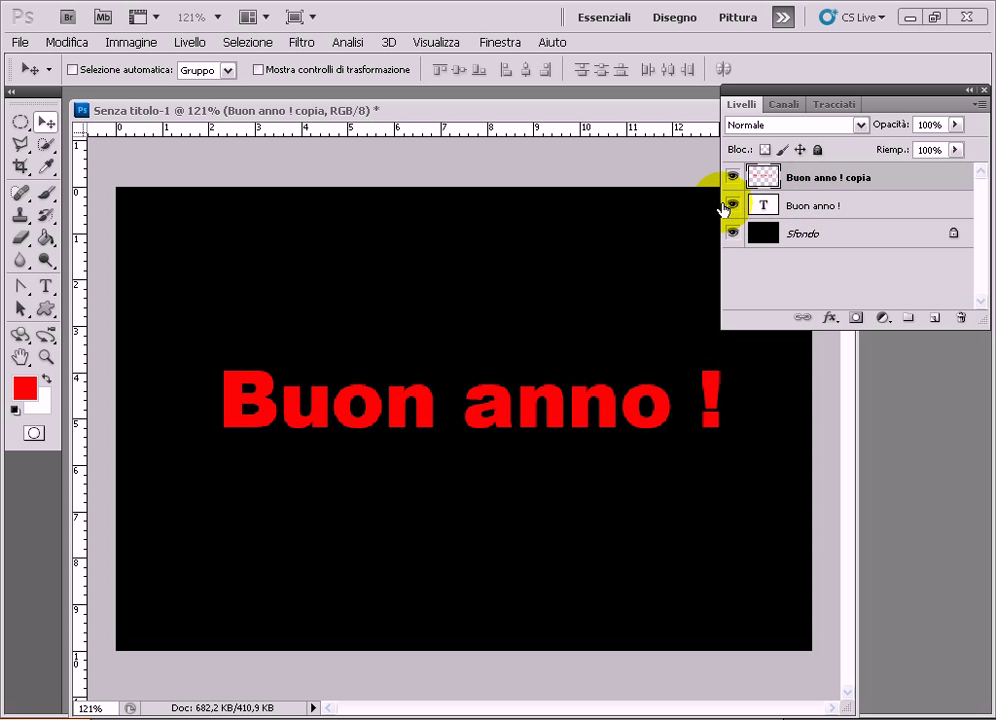
{"action": "left_click", "coordinate": [733, 207]}
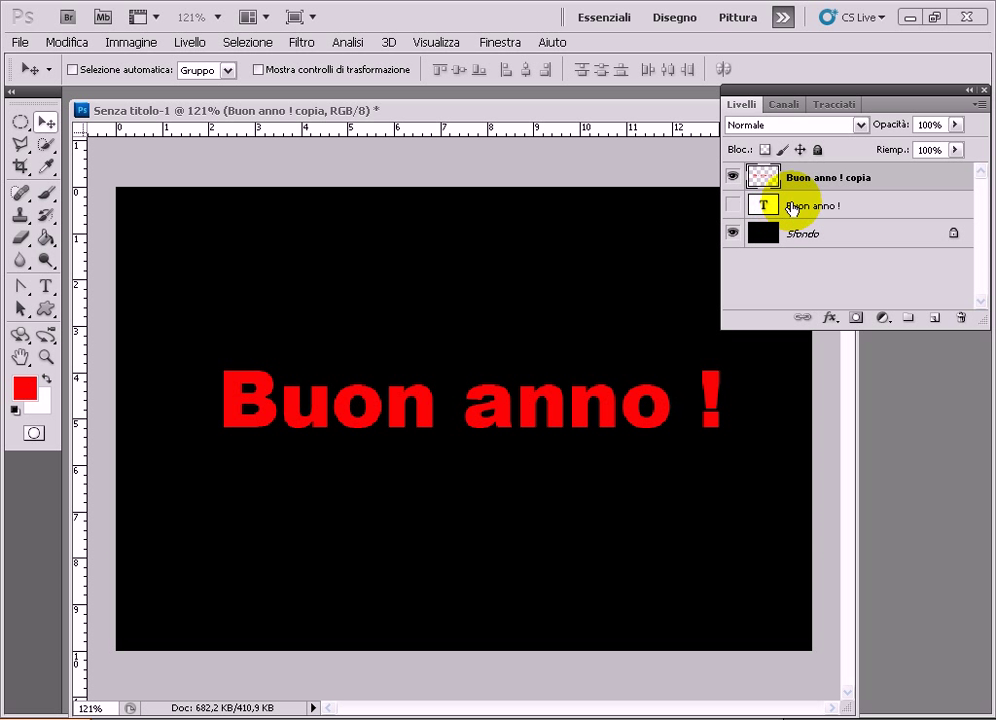
{"action": "left_click", "coordinate": [734, 234]}
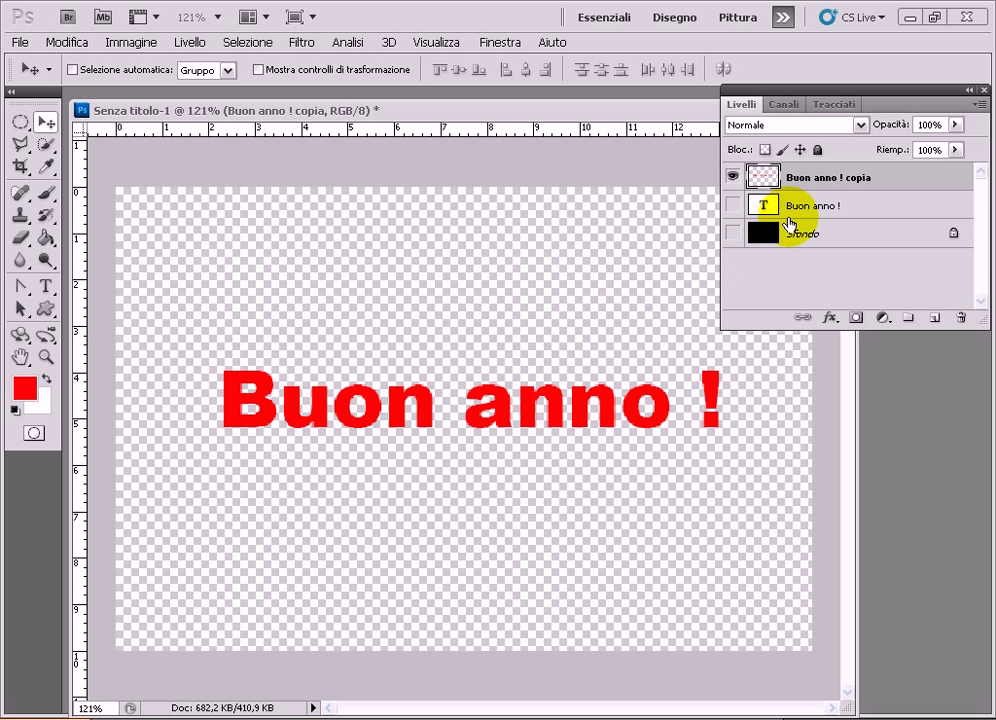
{"action": "left_click", "coordinate": [735, 207]}
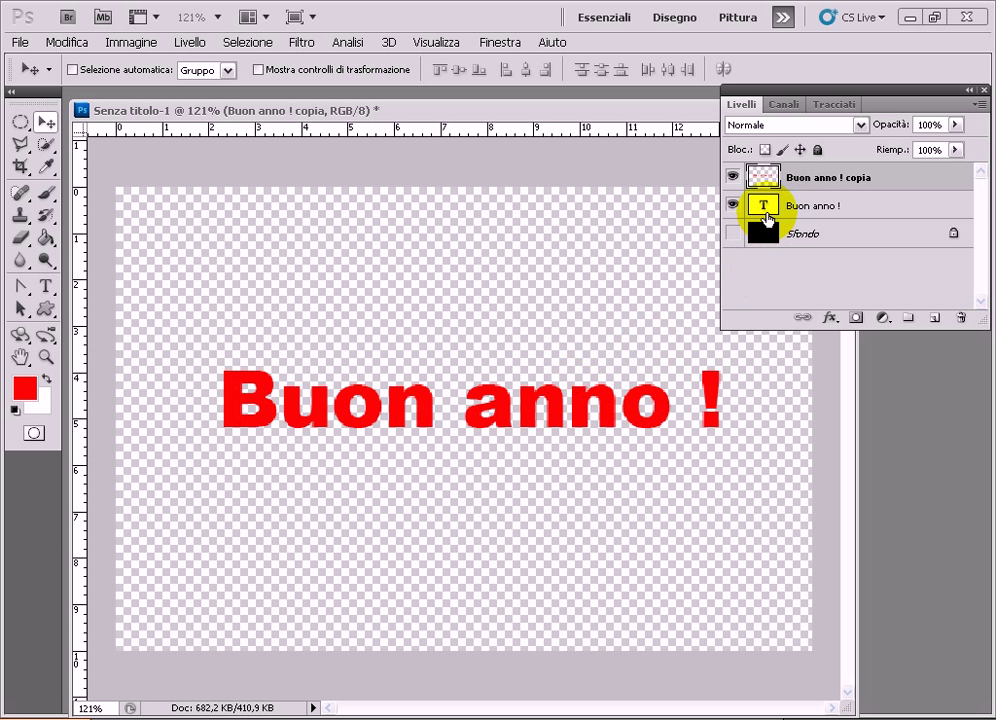
{"action": "left_click", "coordinate": [735, 235]}
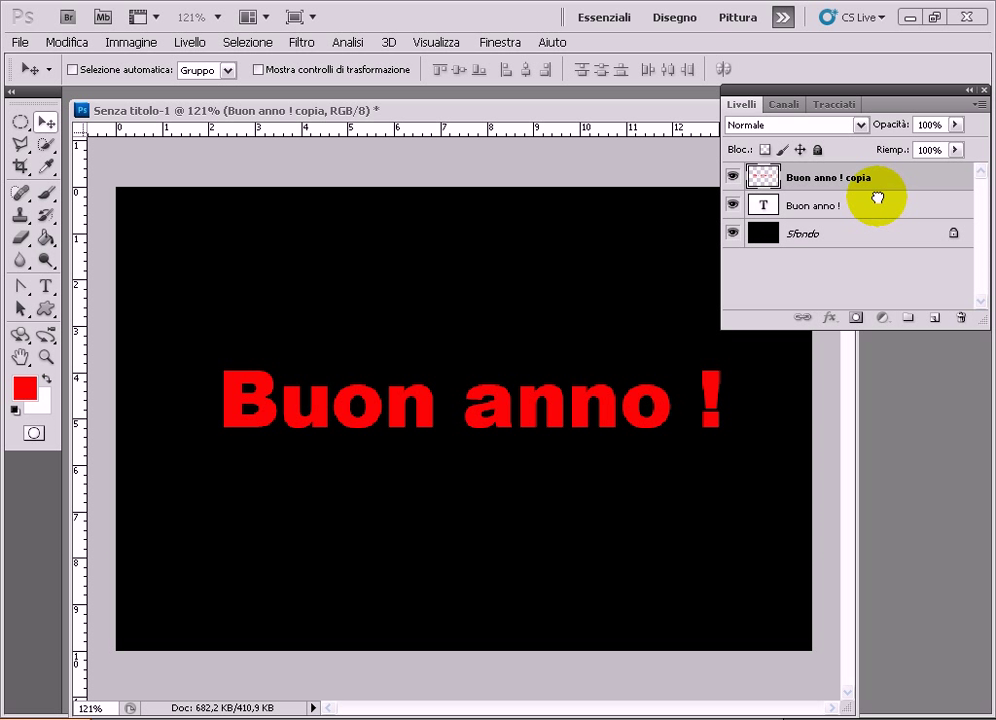
Step: Move the 'Buon anno !' layer to the top and merge the copy down into Sfondo
{"action": "left_click_drag", "start_coordinate": [877, 207], "coordinate": [880, 181]}
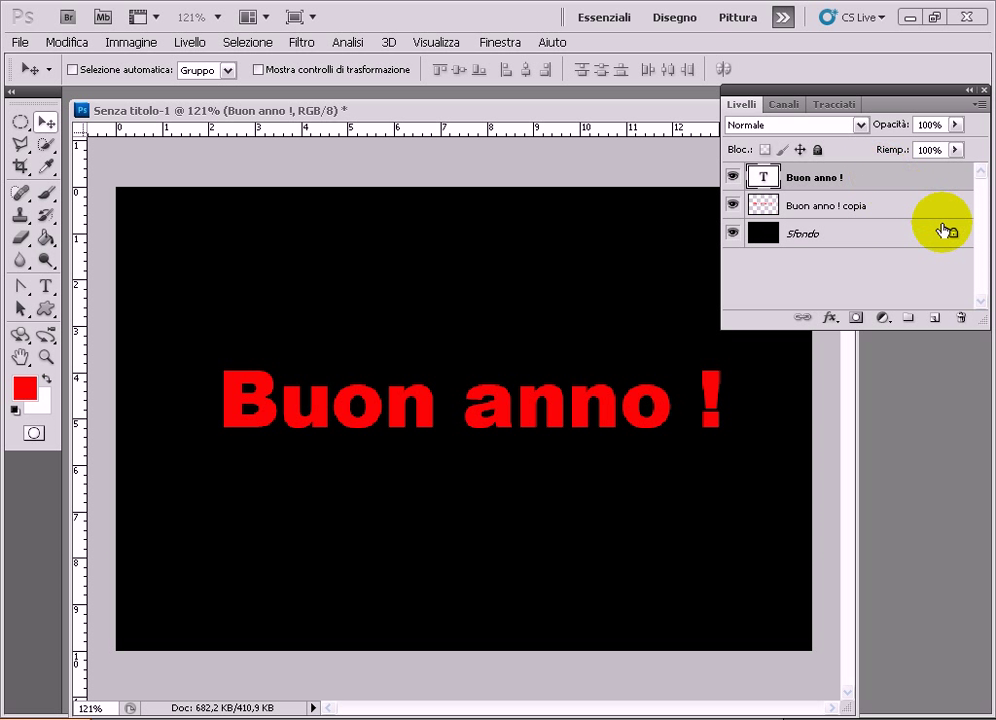
{"action": "left_click", "coordinate": [920, 207]}
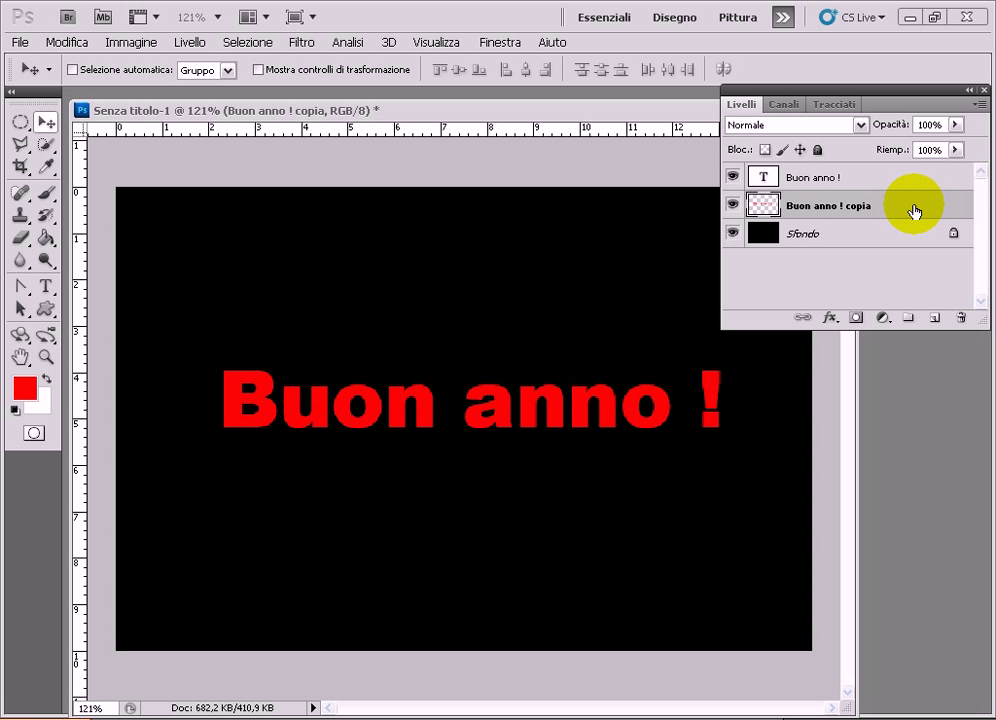
{"action": "right_click", "coordinate": [915, 209]}
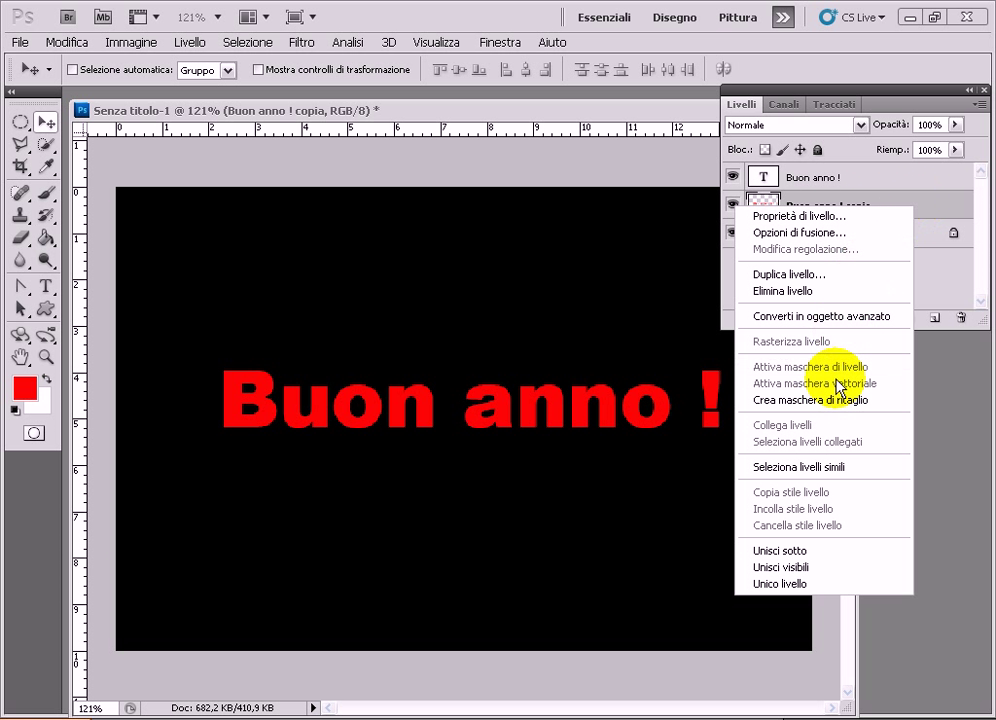
{"action": "left_click", "coordinate": [848, 552]}
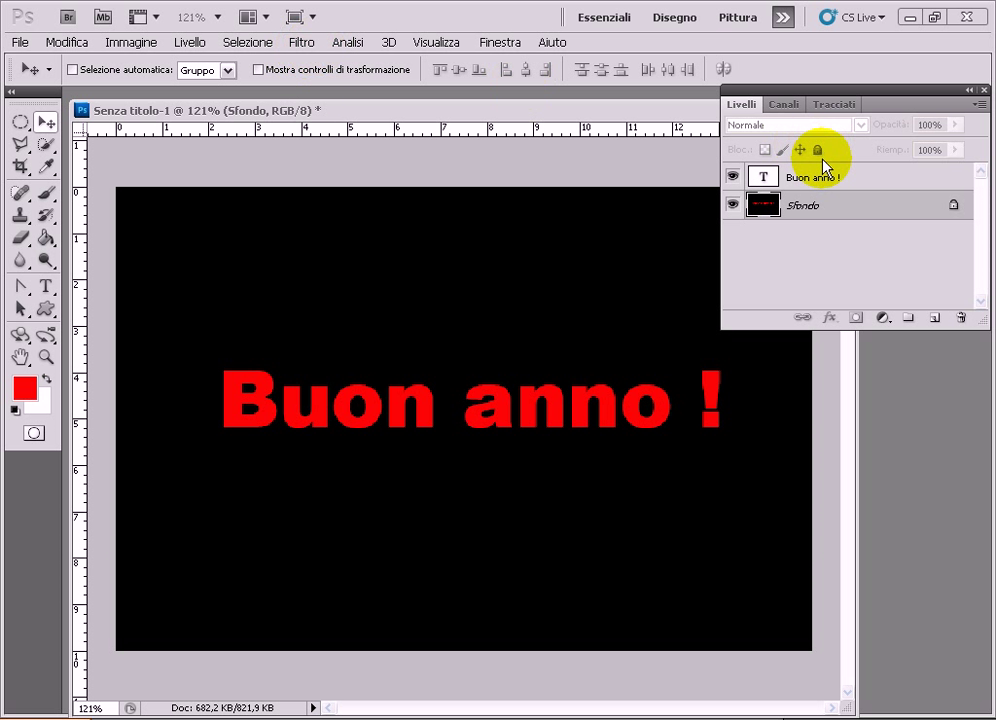
Step: Apply a Sfocatura radiale to Sfondo: Zoom method, Bozza quality, amount 83
{"action": "left_click", "coordinate": [304, 48]}
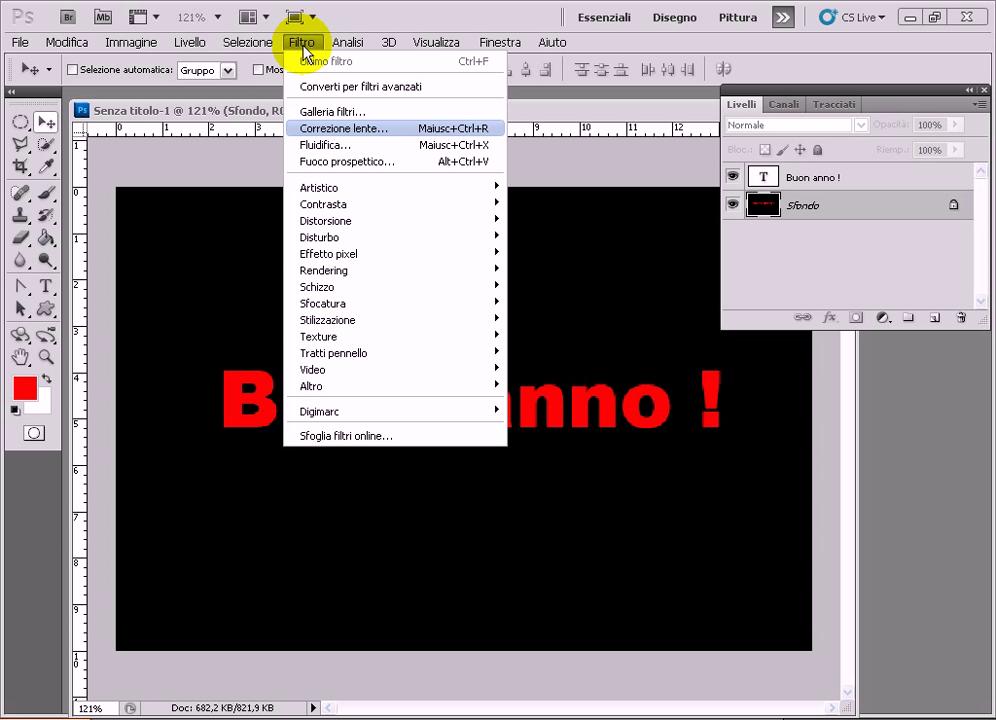
{"action": "mouse_move", "coordinate": [340, 302]}
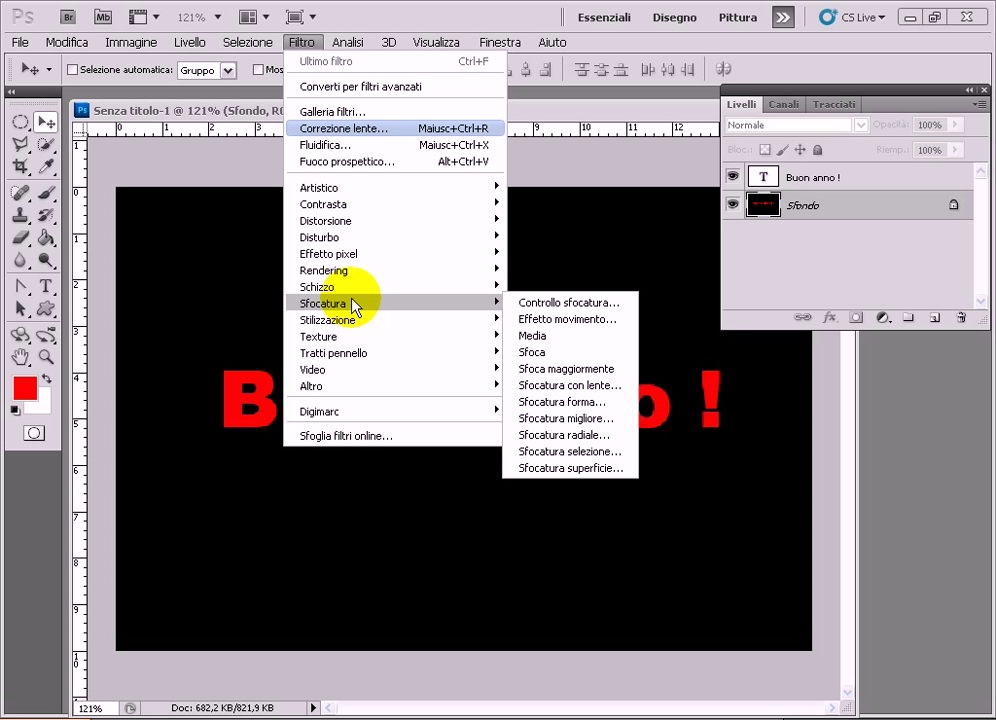
{"action": "left_click", "coordinate": [613, 438]}
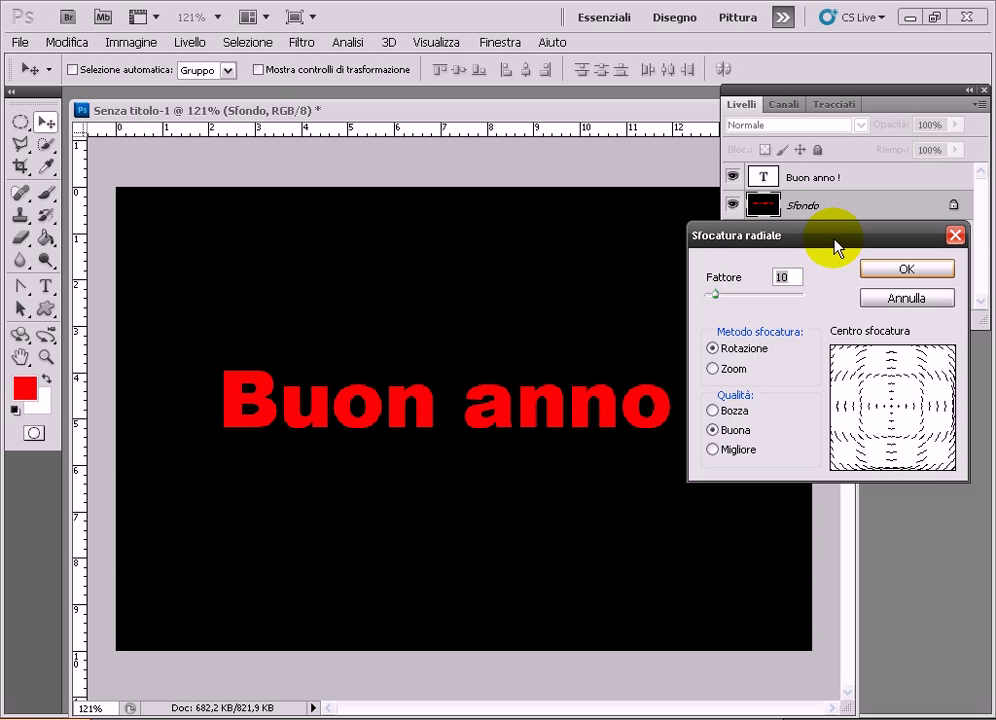
{"action": "left_click_drag", "start_coordinate": [841, 245], "coordinate": [769, 192]}
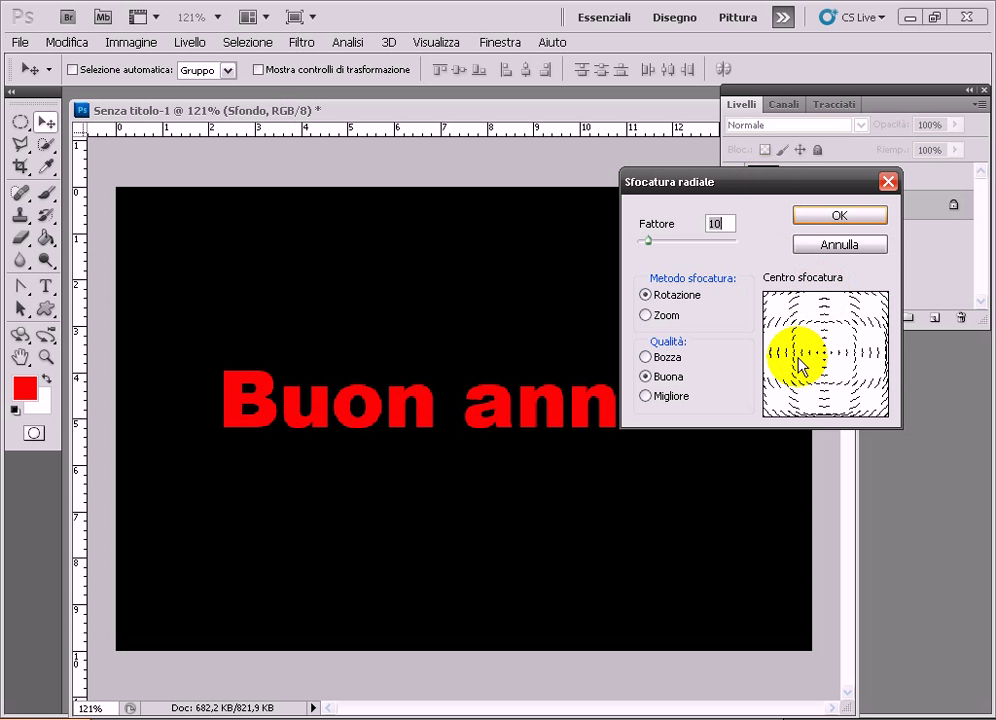
{"action": "left_click", "coordinate": [645, 357]}
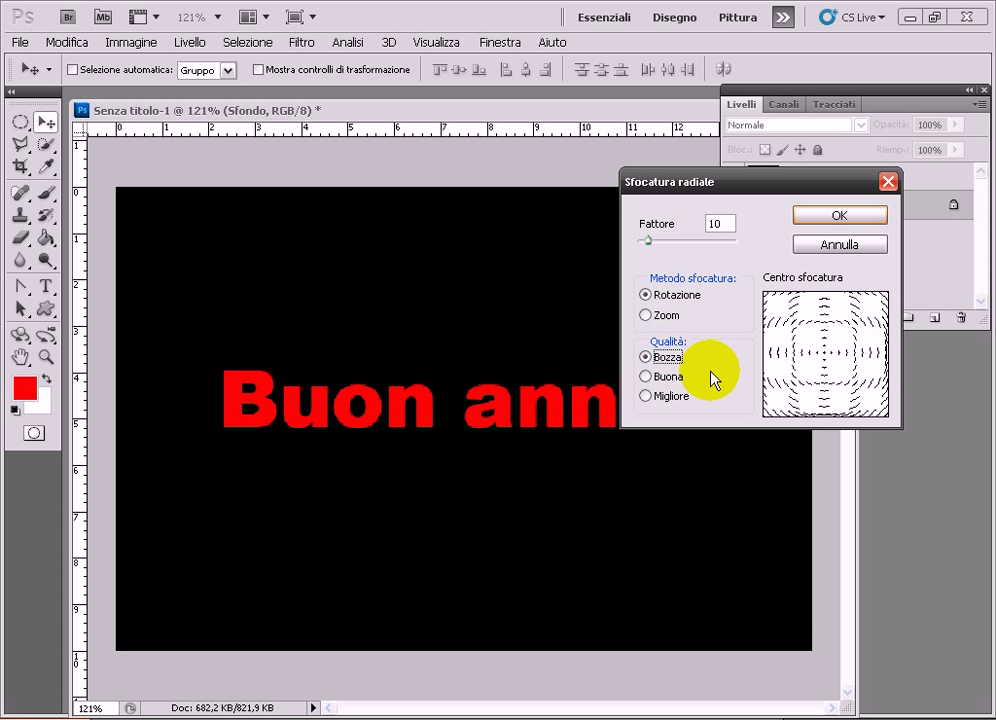
{"action": "left_click", "coordinate": [645, 316]}
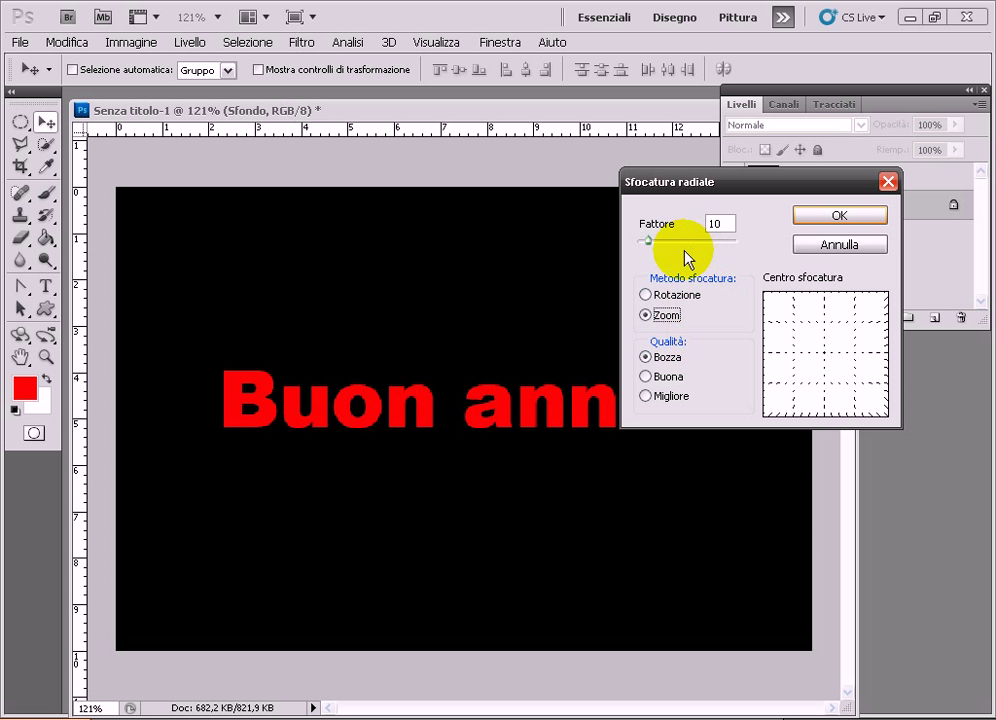
{"action": "mouse_move", "coordinate": [649, 241]}
{"action": "left_mouse_down"}
{"action": "mouse_move", "coordinate": [711, 243]}
{"action": "mouse_move", "coordinate": [726, 254]}
{"action": "left_mouse_up"}
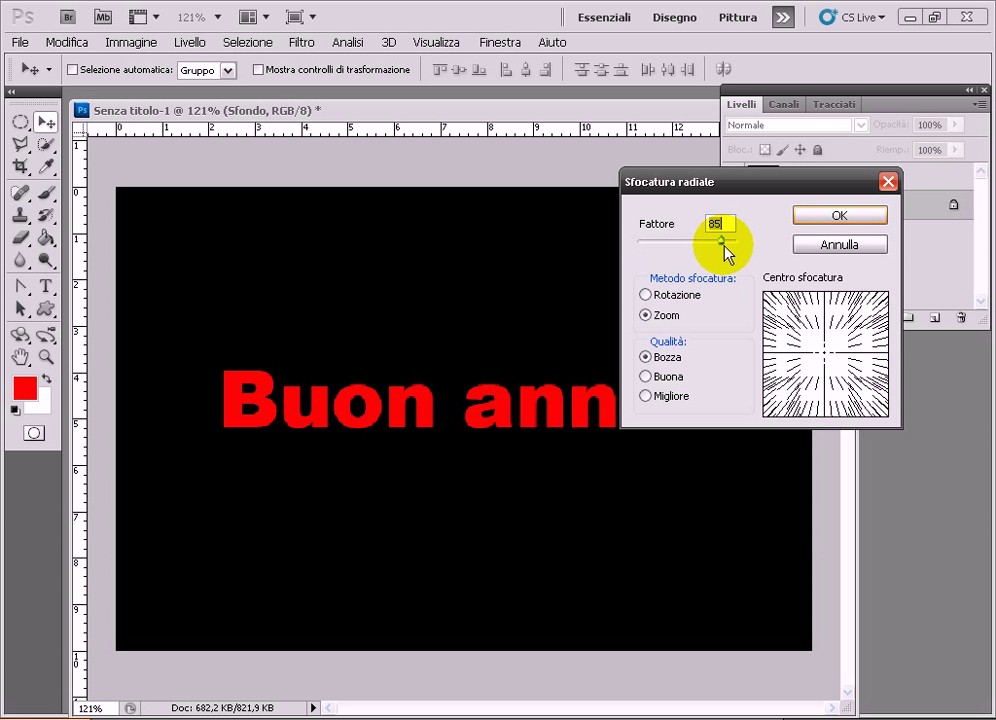
{"action": "left_click_drag", "start_coordinate": [724, 245], "coordinate": [722, 243]}
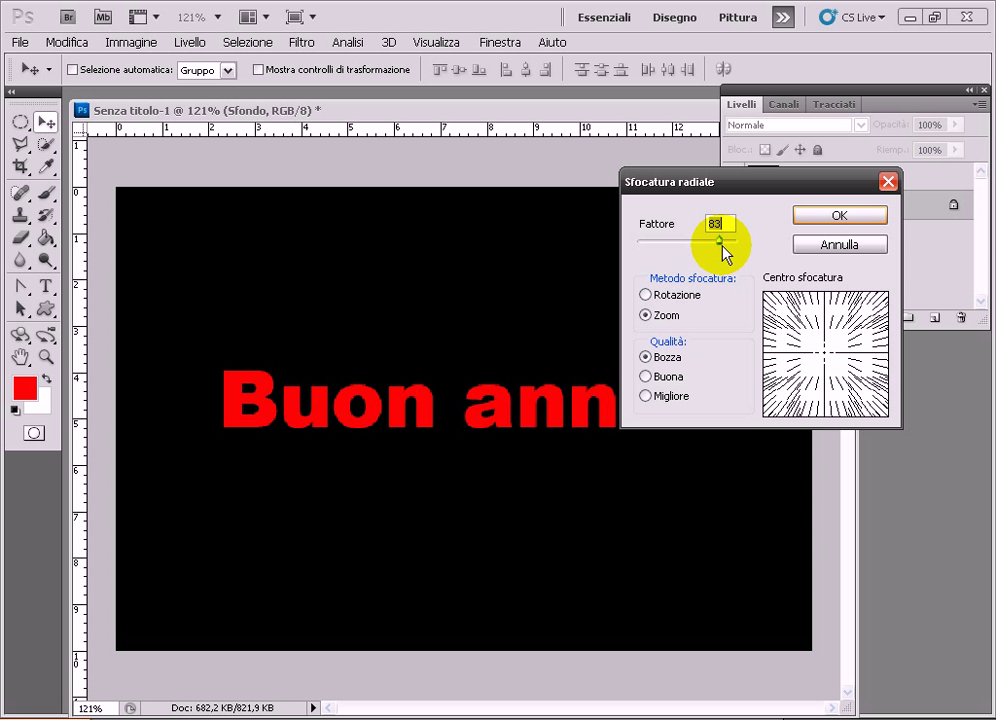
{"action": "left_click_drag", "start_coordinate": [731, 243], "coordinate": [725, 253]}
{"action": "left_click", "coordinate": [866, 218]}
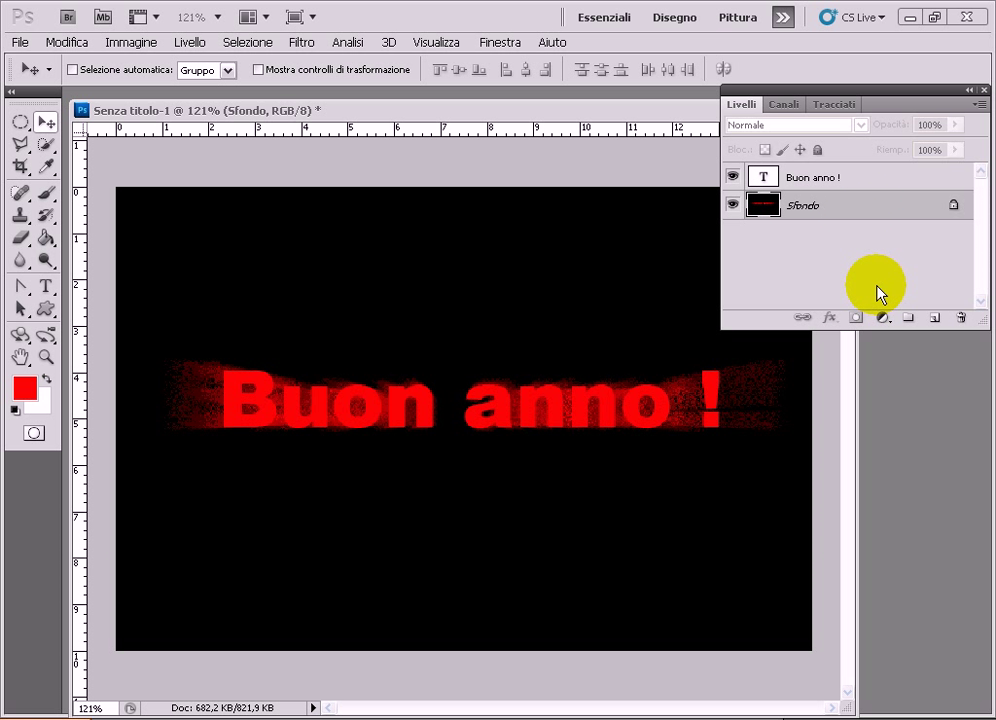
Step: Duplicate Sfondo and give the Sfondo copia layer a zoom radial blur of 91
{"action": "left_click_drag", "start_coordinate": [938, 210], "coordinate": [936, 319]}
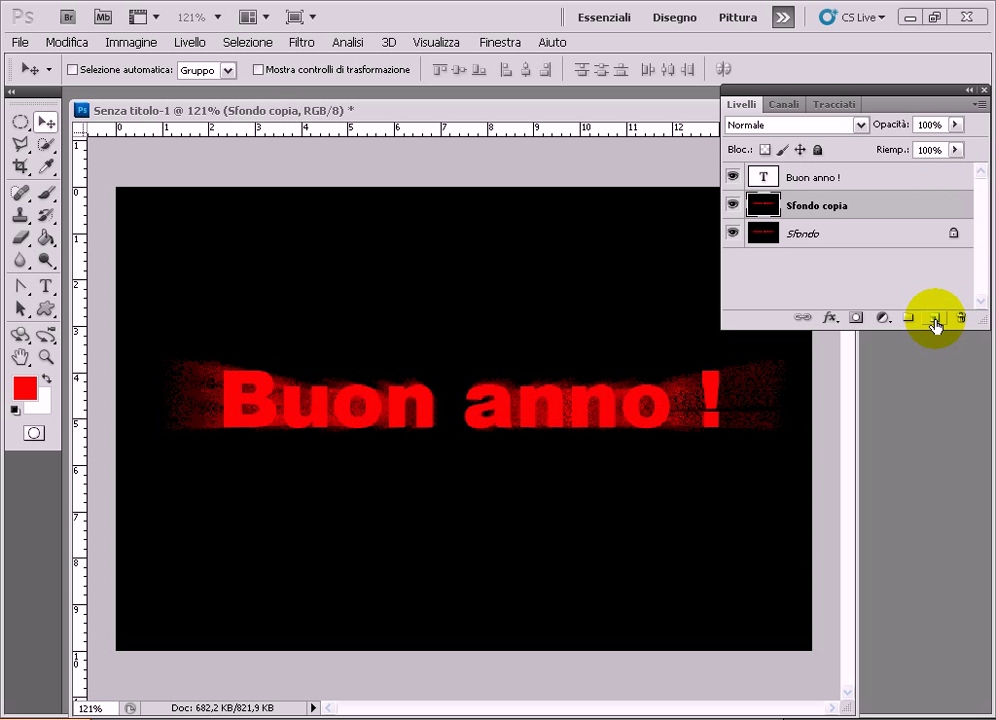
{"action": "left_click", "coordinate": [296, 44]}
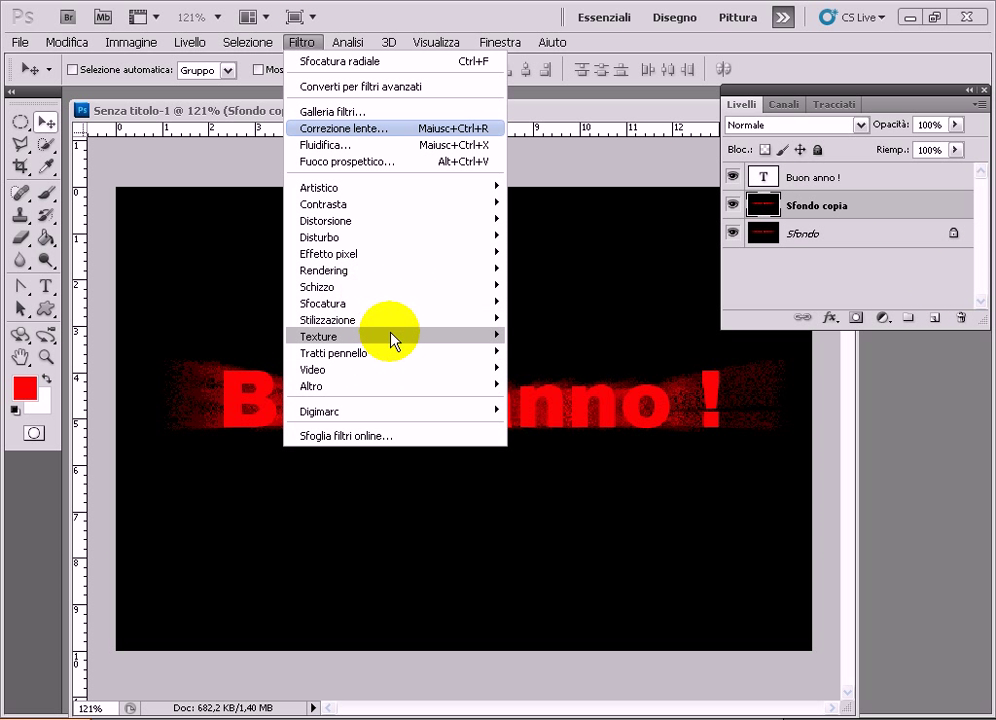
{"action": "mouse_move", "coordinate": [323, 303]}
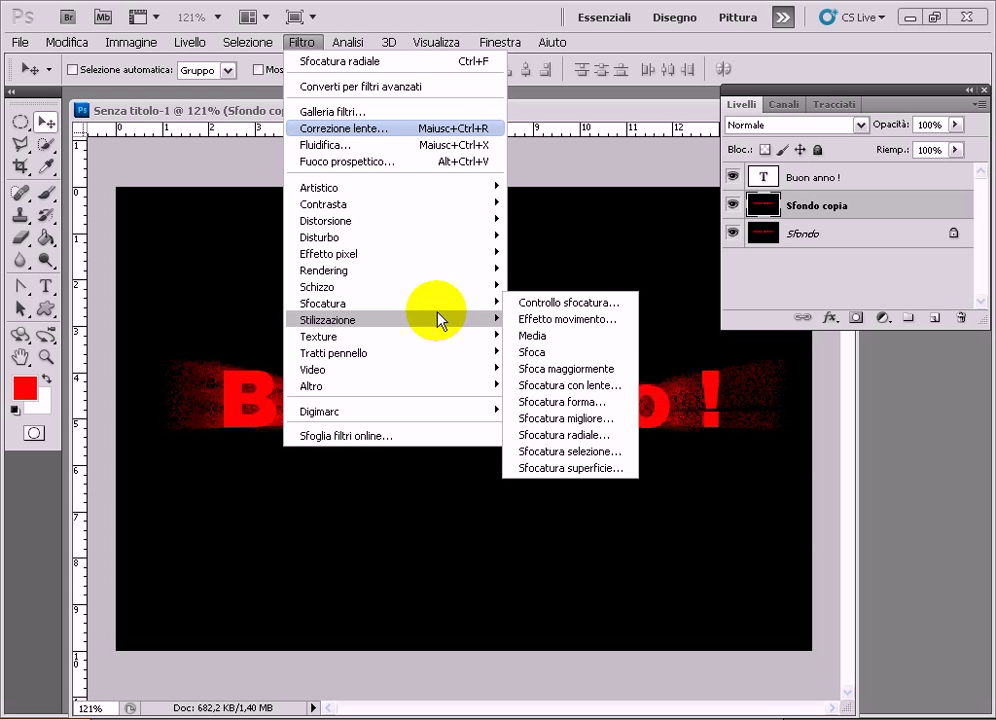
{"action": "left_click", "coordinate": [604, 437]}
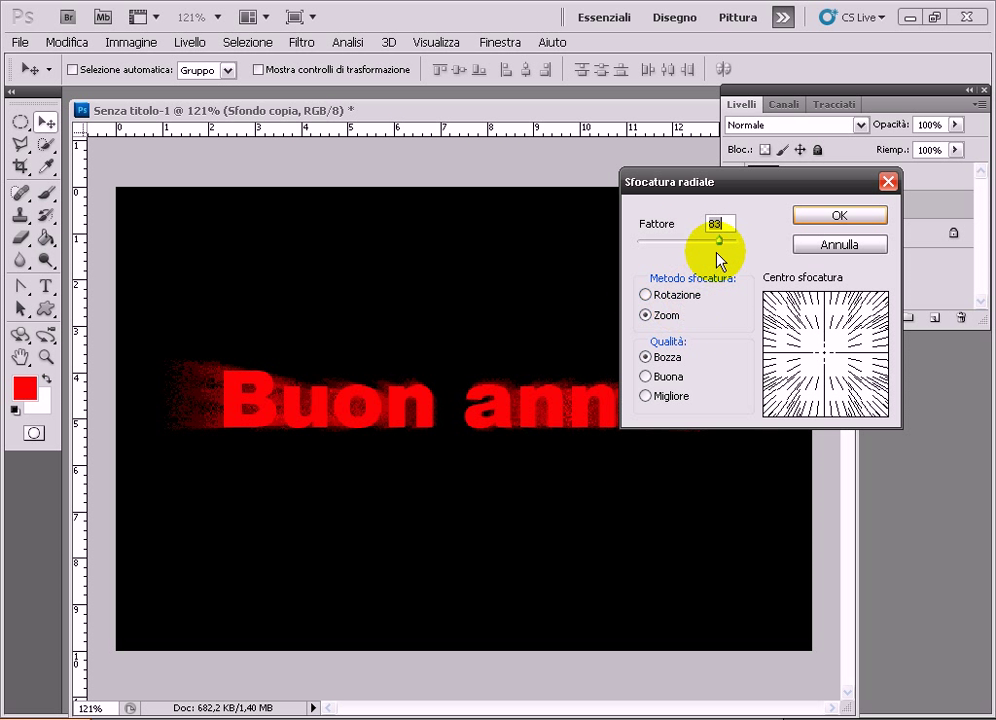
{"action": "left_click_drag", "start_coordinate": [720, 241], "coordinate": [727, 241]}
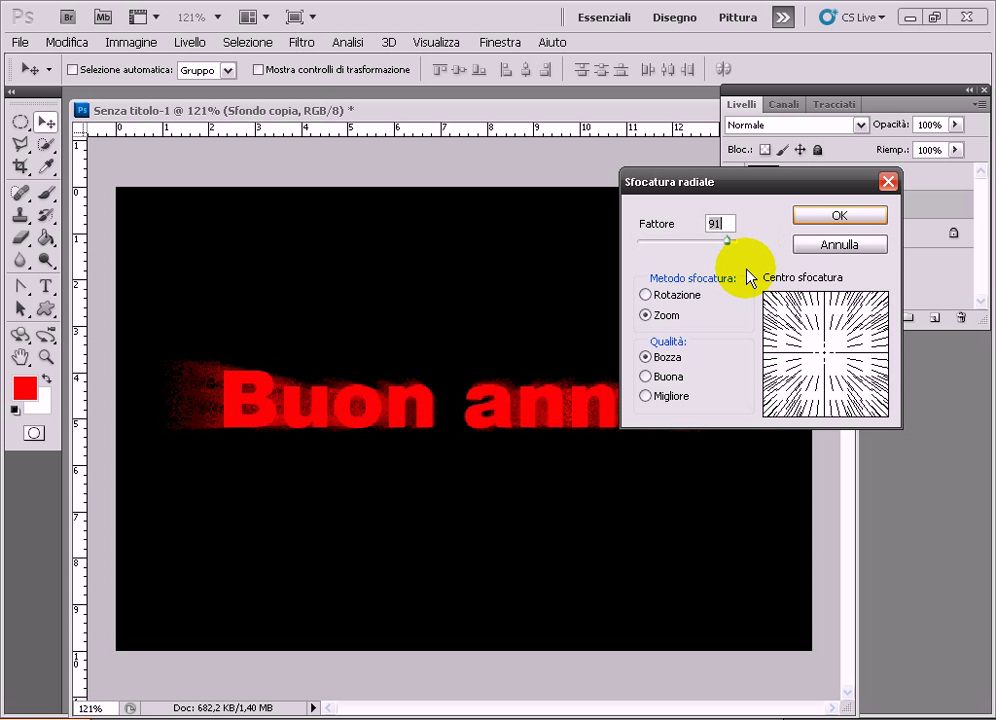
{"action": "left_click", "coordinate": [830, 215]}
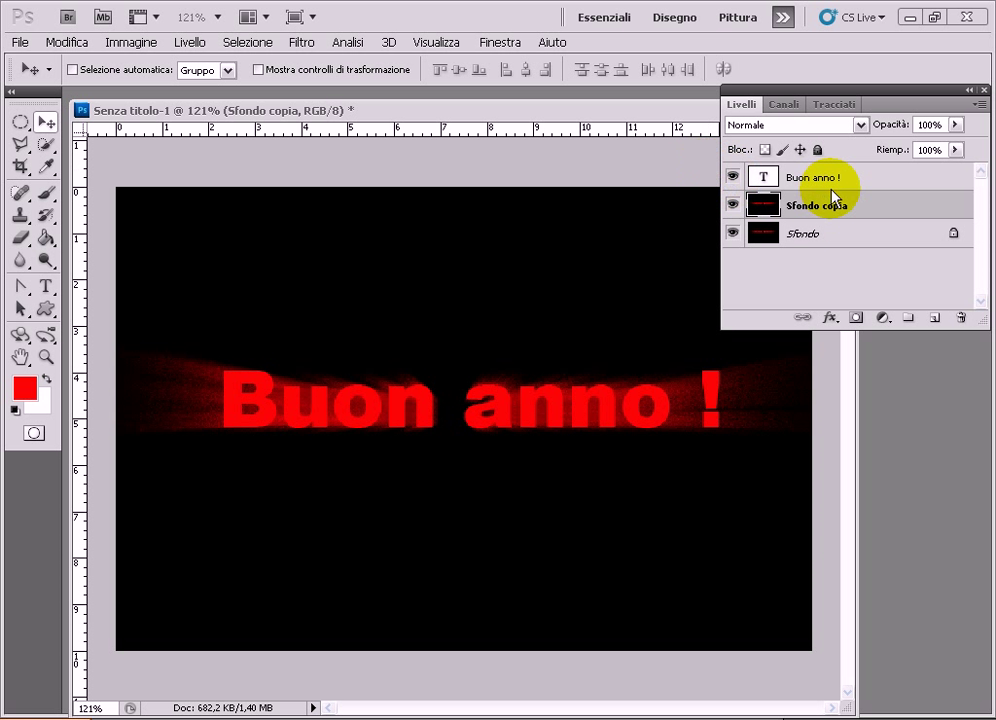
Step: Free-transform Sfondo copia, stretching it vertically to 128,66% height
{"action": "left_click", "coordinate": [76, 46]}
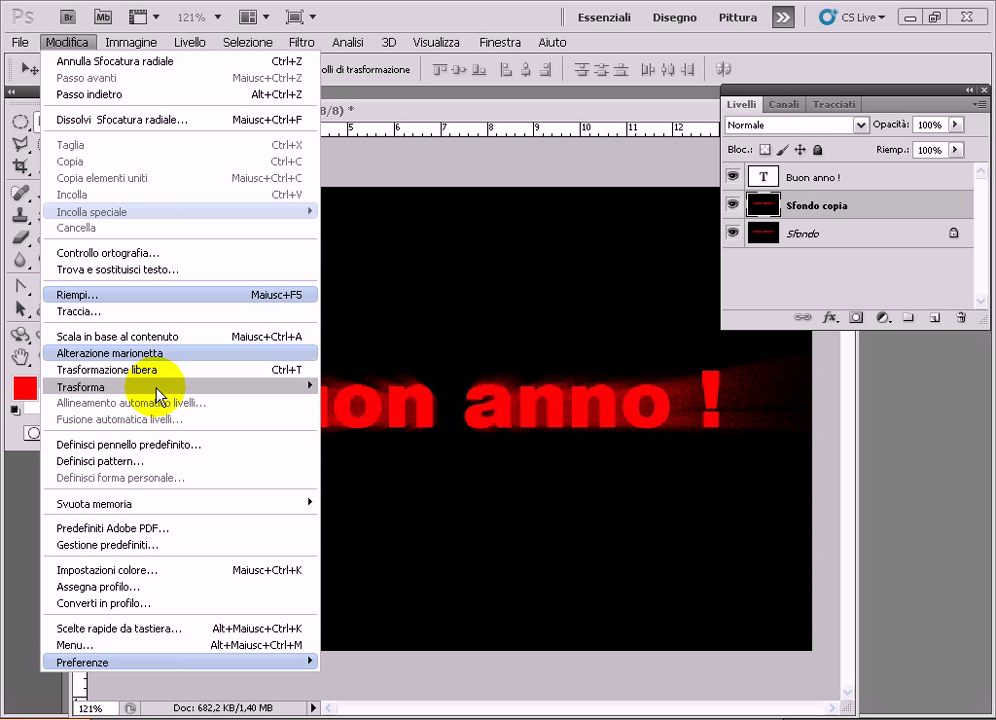
{"action": "mouse_move", "coordinate": [80, 386]}
{"action": "left_click", "coordinate": [414, 420]}
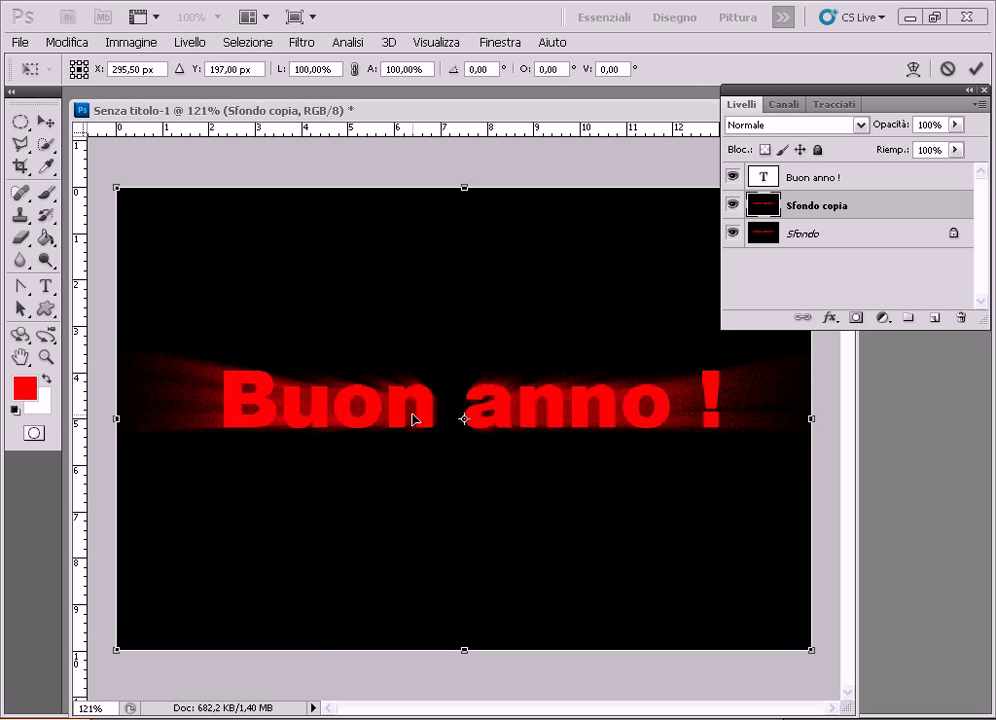
{"action": "left_click_drag", "start_coordinate": [464, 187], "coordinate": [464, 165]}
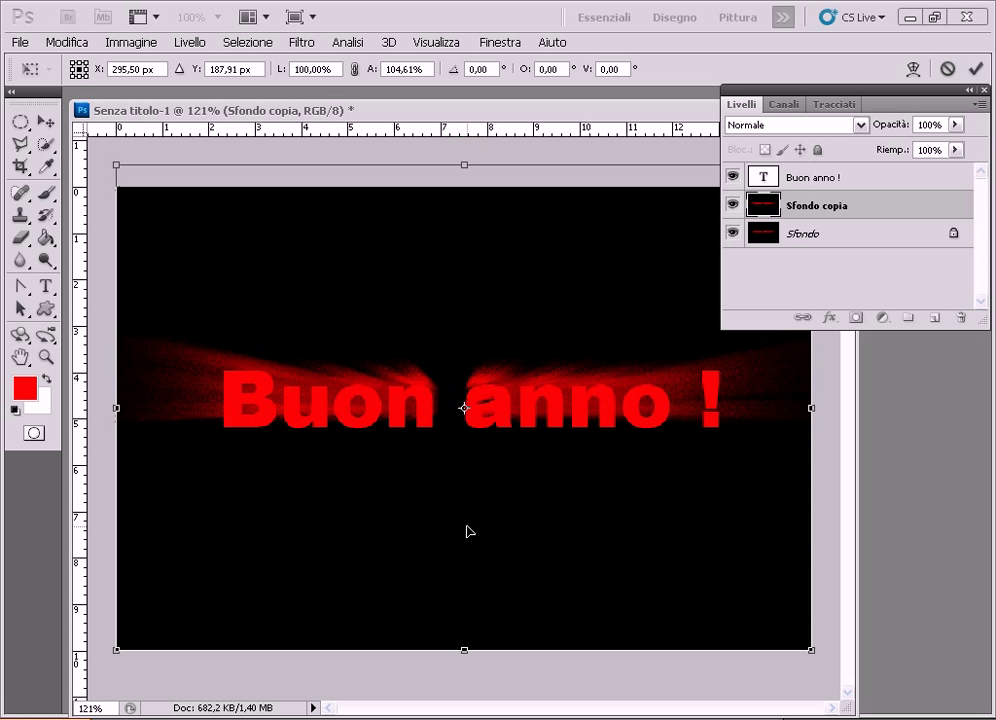
{"action": "mouse_move", "coordinate": [464, 650]}
{"action": "left_mouse_down"}
{"action": "mouse_move", "coordinate": [464, 695]}
{"action": "mouse_move", "coordinate": [464, 686]}
{"action": "left_mouse_up"}
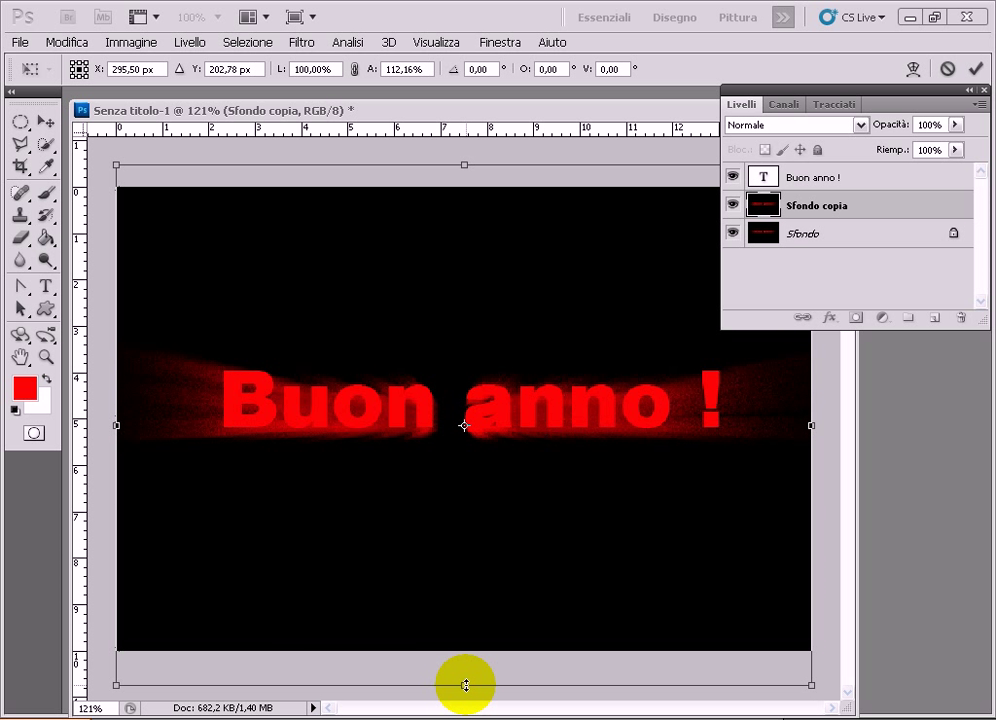
{"action": "key", "text": "ctrl+minus"}
{"action": "left_click_drag", "start_coordinate": [464, 638], "coordinate": [464, 655]}
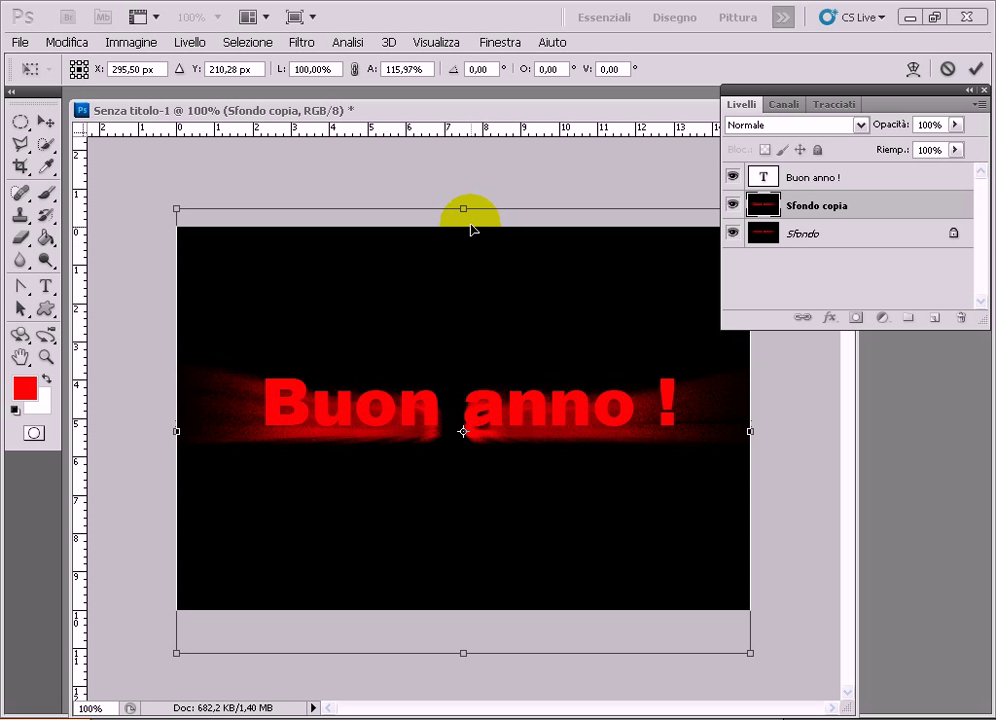
{"action": "left_click_drag", "start_coordinate": [463, 208], "coordinate": [462, 167]}
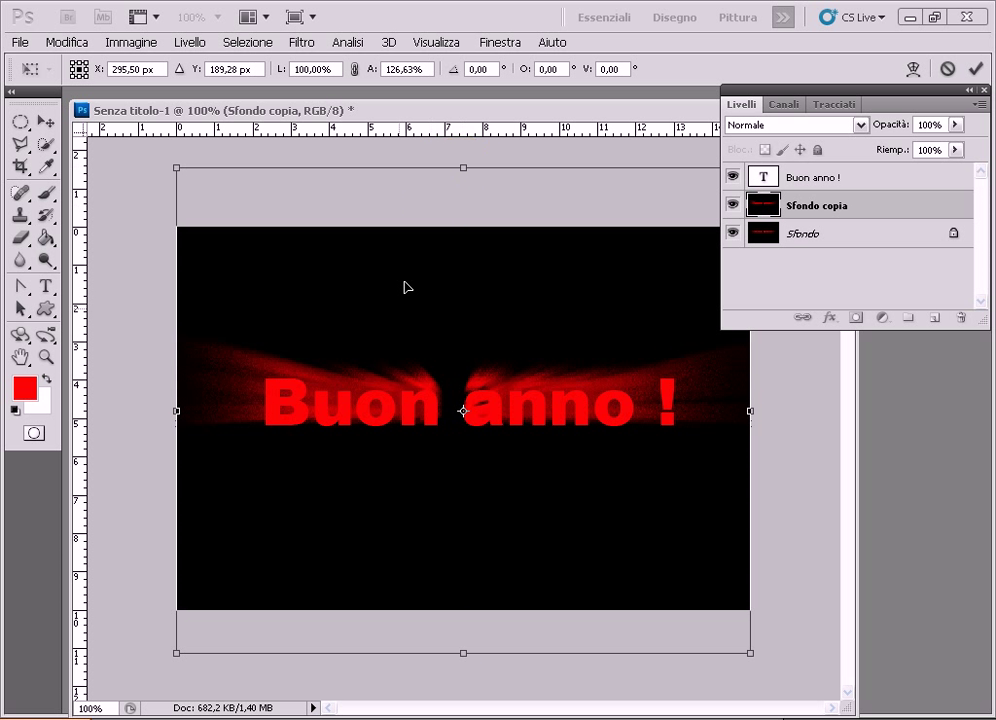
{"action": "left_click_drag", "start_coordinate": [462, 655], "coordinate": [464, 661]}
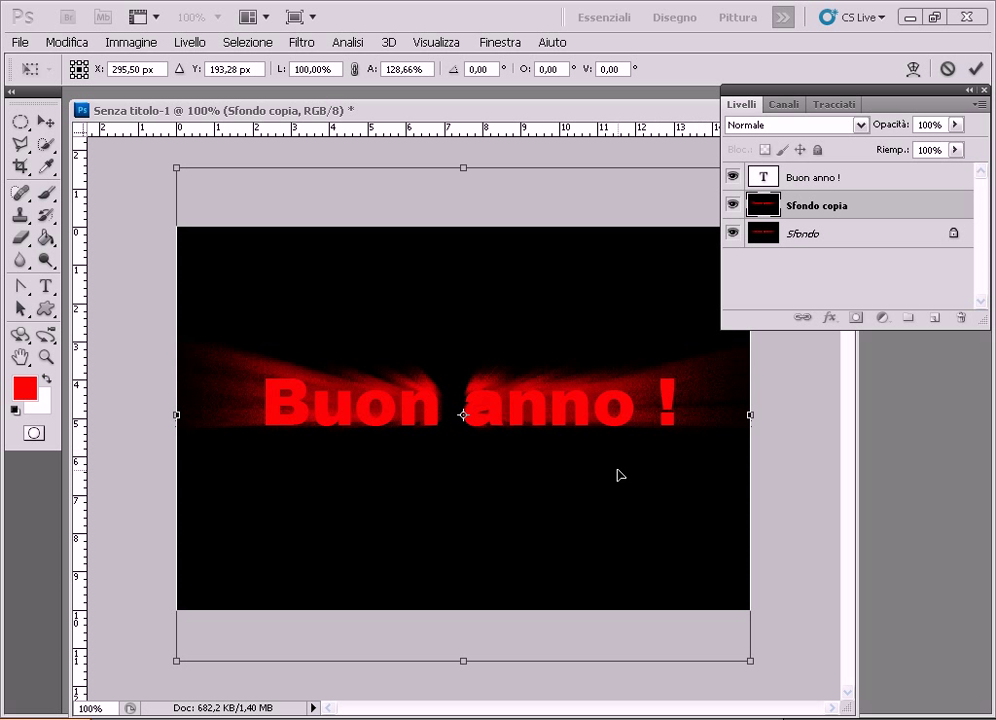
{"action": "key", "text": "Return"}
{"action": "key", "text": "ctrl+plus"}
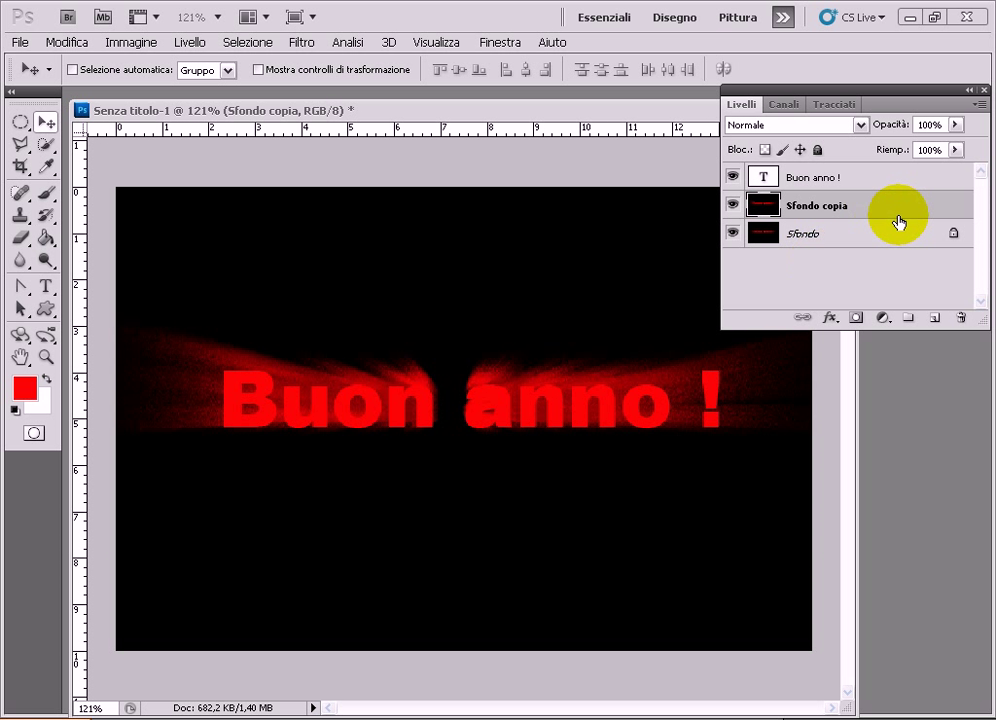
Step: Add a Smusso ed effetto rilievo style to the Buon anno ! layer: depth 205%, size 7 px
{"action": "left_click", "coordinate": [890, 179]}
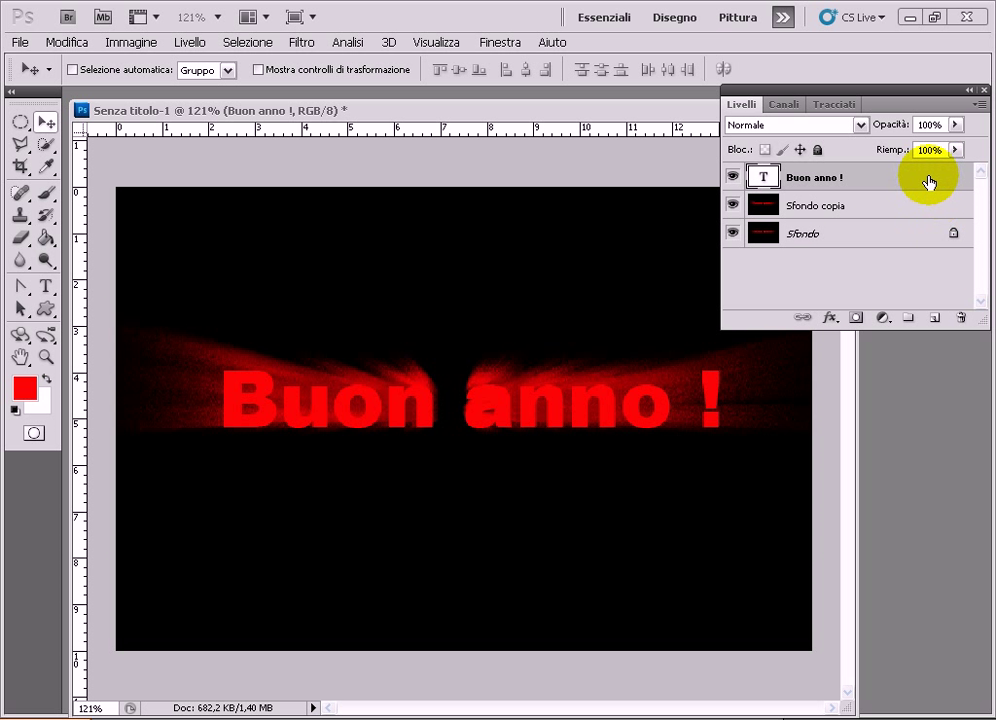
{"action": "left_click", "coordinate": [193, 45]}
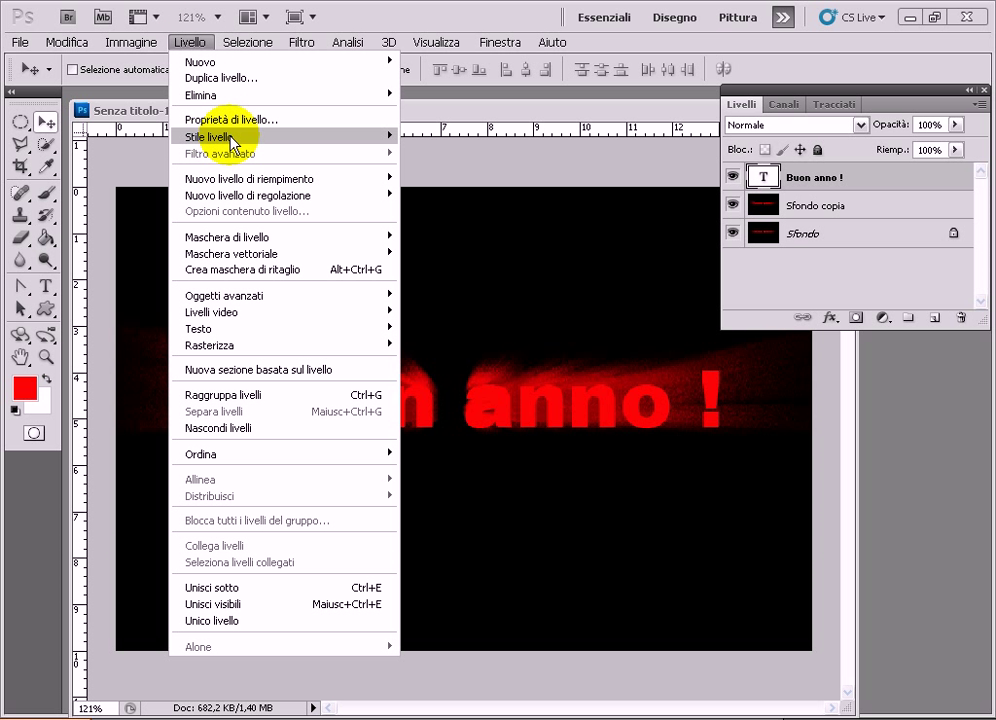
{"action": "mouse_move", "coordinate": [209, 136]}
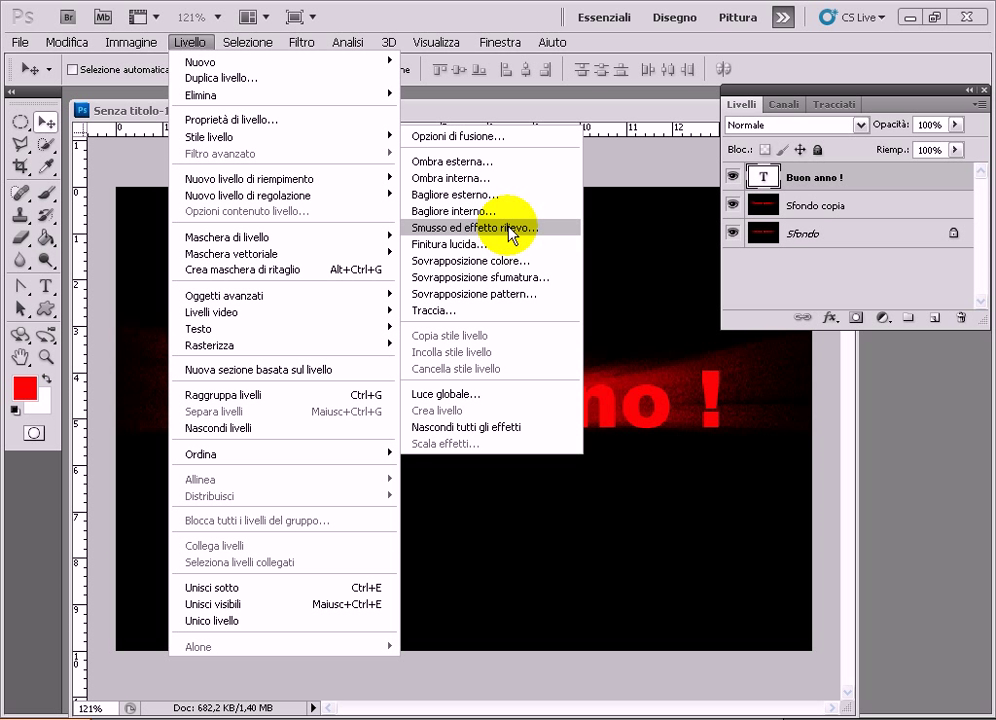
{"action": "left_click", "coordinate": [512, 232]}
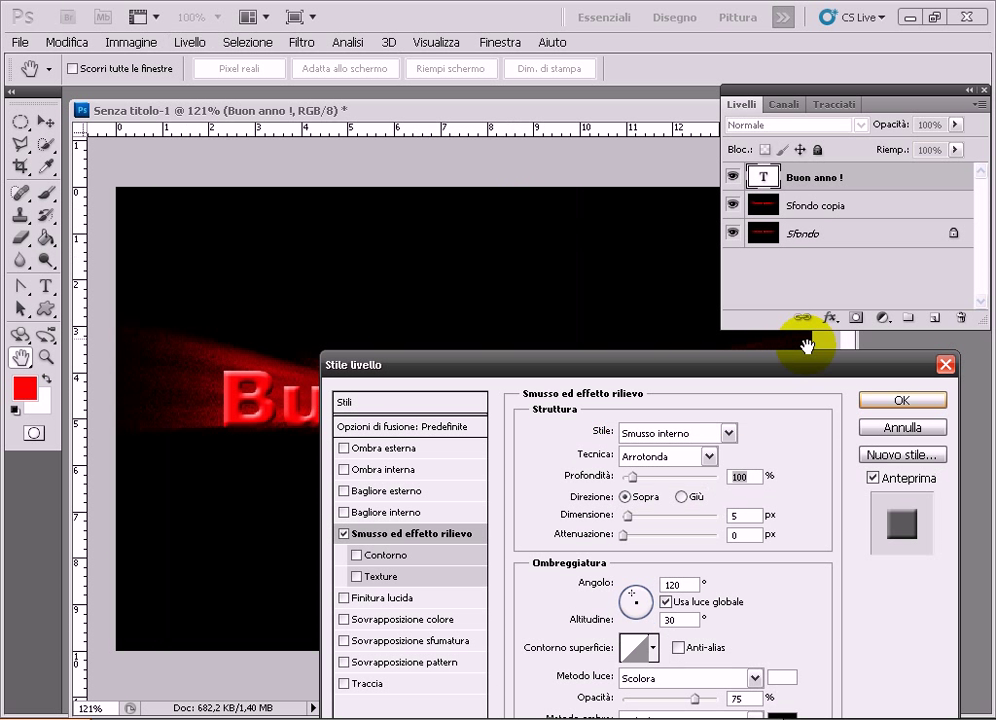
{"action": "left_click_drag", "start_coordinate": [778, 378], "coordinate": [939, 120]}
{"action": "mouse_move", "coordinate": [784, 219]}
{"action": "left_mouse_down"}
{"action": "mouse_move", "coordinate": [797, 219]}
{"action": "mouse_move", "coordinate": [787, 266]}
{"action": "left_mouse_up"}
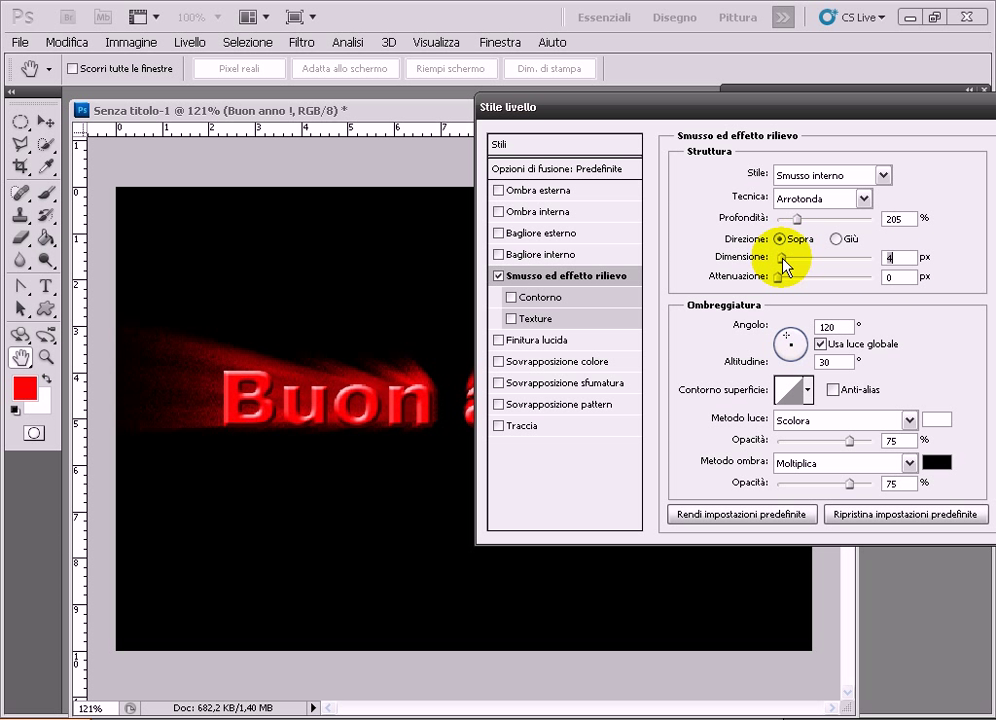
{"action": "left_click", "coordinate": [779, 277]}
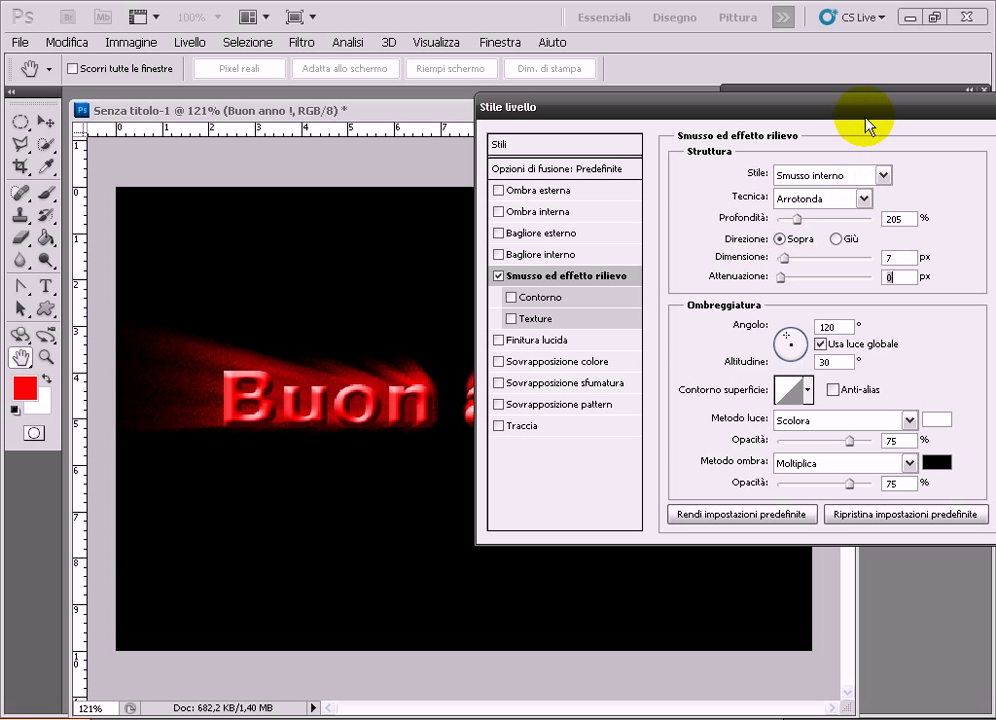
{"action": "left_click_drag", "start_coordinate": [866, 125], "coordinate": [747, 133]}
{"action": "left_click", "coordinate": [912, 156]}
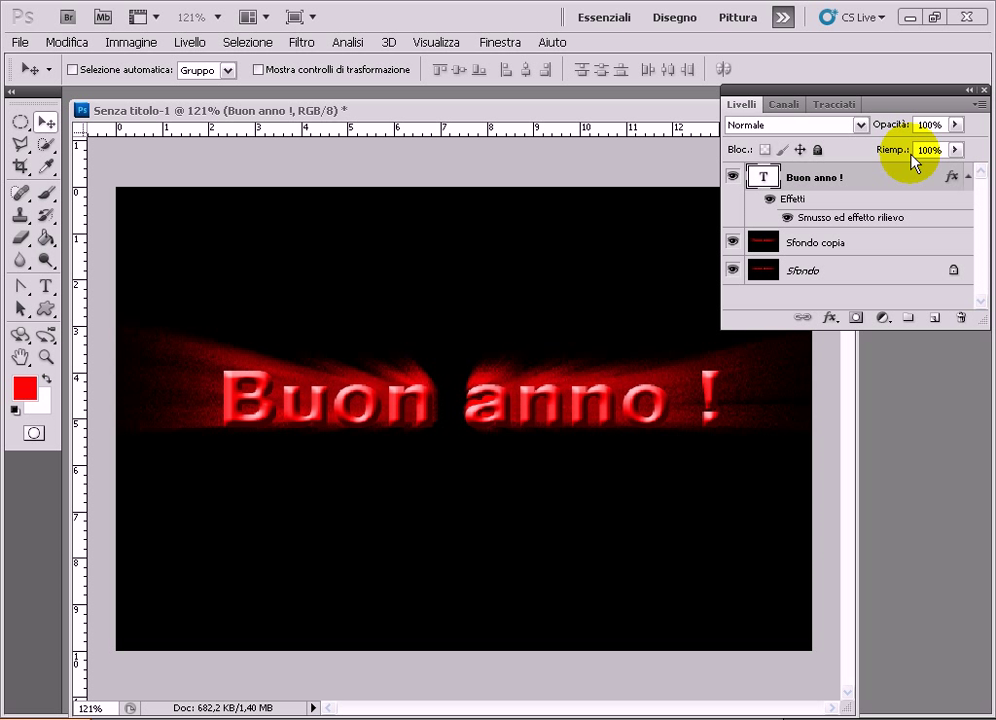
Step: Duplicate Sfondo copia as Sfondo copia 2 and apply a zoom Sfocatura radiale of amount 100
{"action": "left_click", "coordinate": [850, 243]}
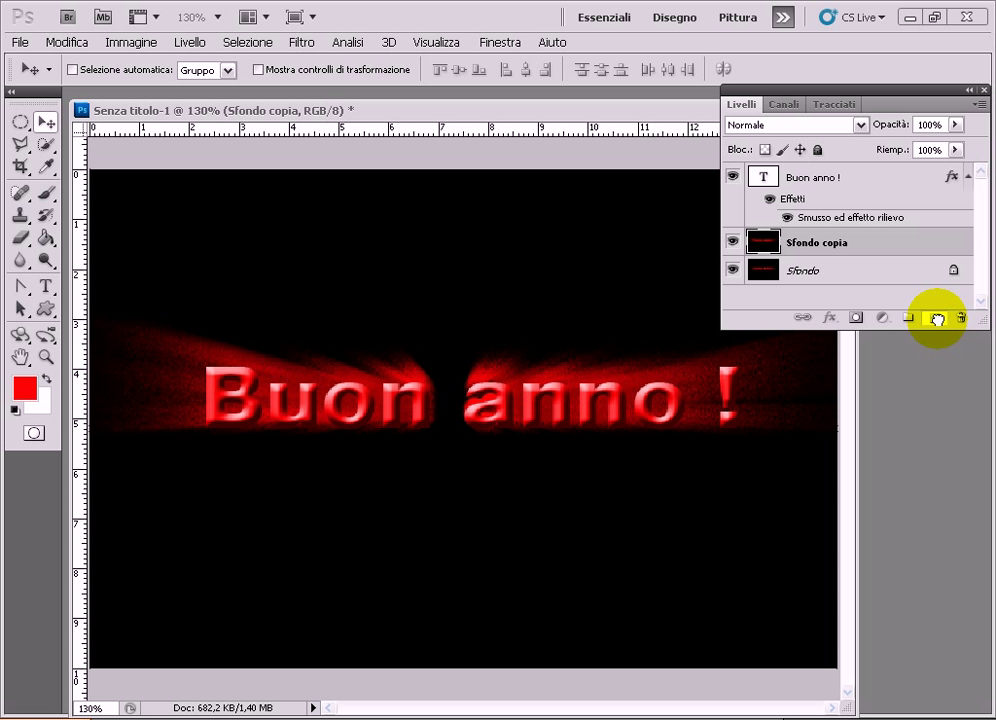
{"action": "left_click_drag", "start_coordinate": [937, 318], "coordinate": [937, 320]}
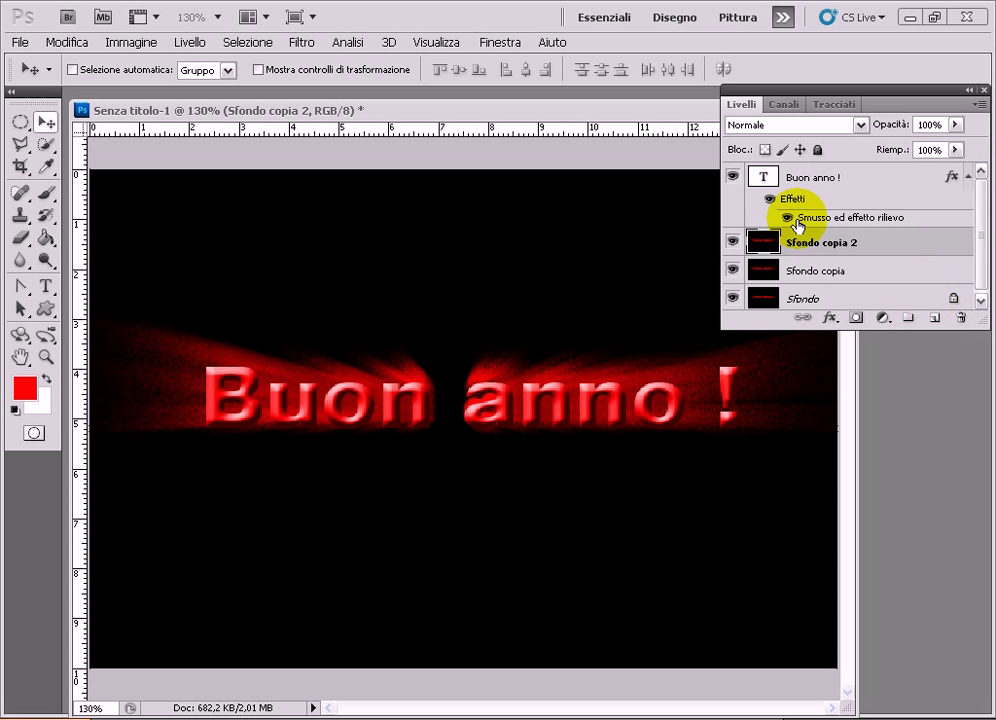
{"action": "left_click", "coordinate": [298, 42]}
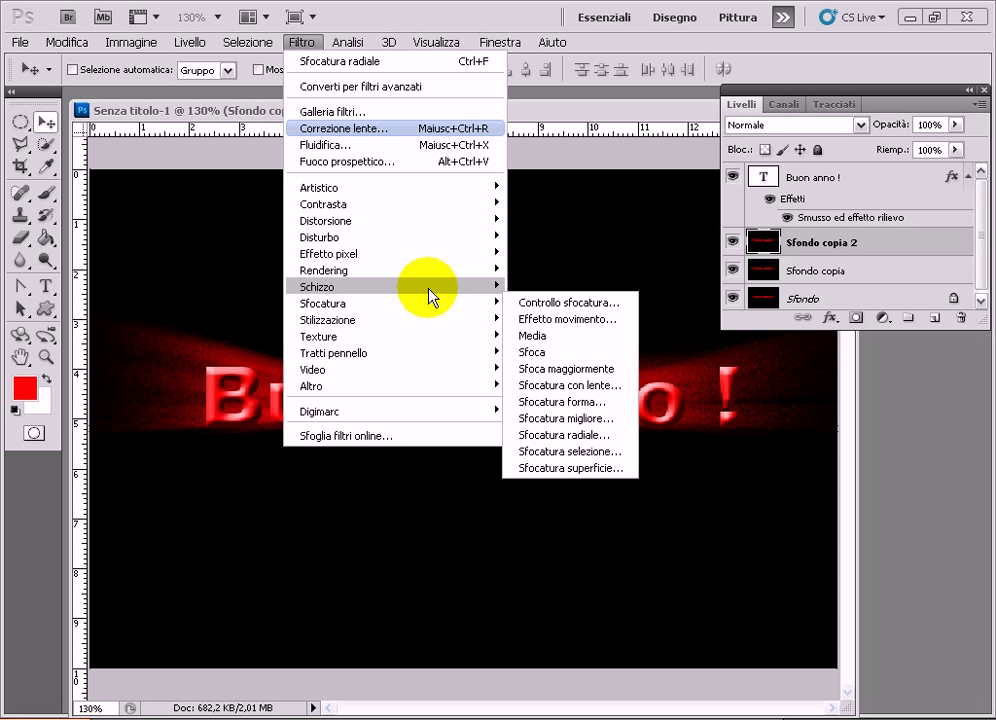
{"action": "mouse_move", "coordinate": [392, 302]}
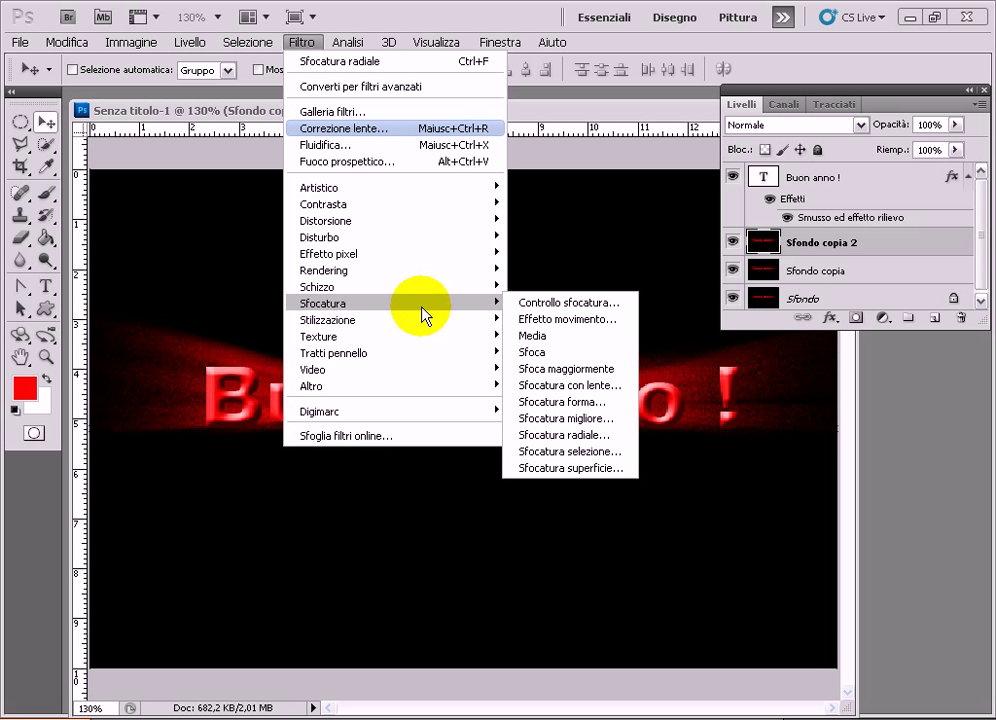
{"action": "left_click", "coordinate": [604, 437]}
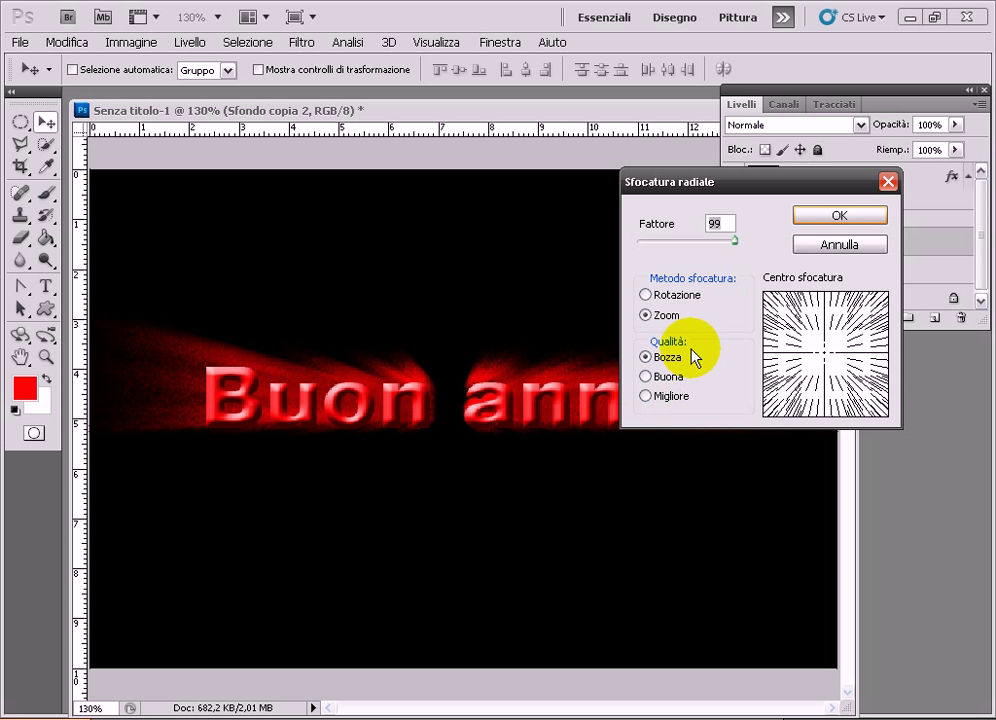
{"action": "left_click_drag", "start_coordinate": [733, 242], "coordinate": [737, 242]}
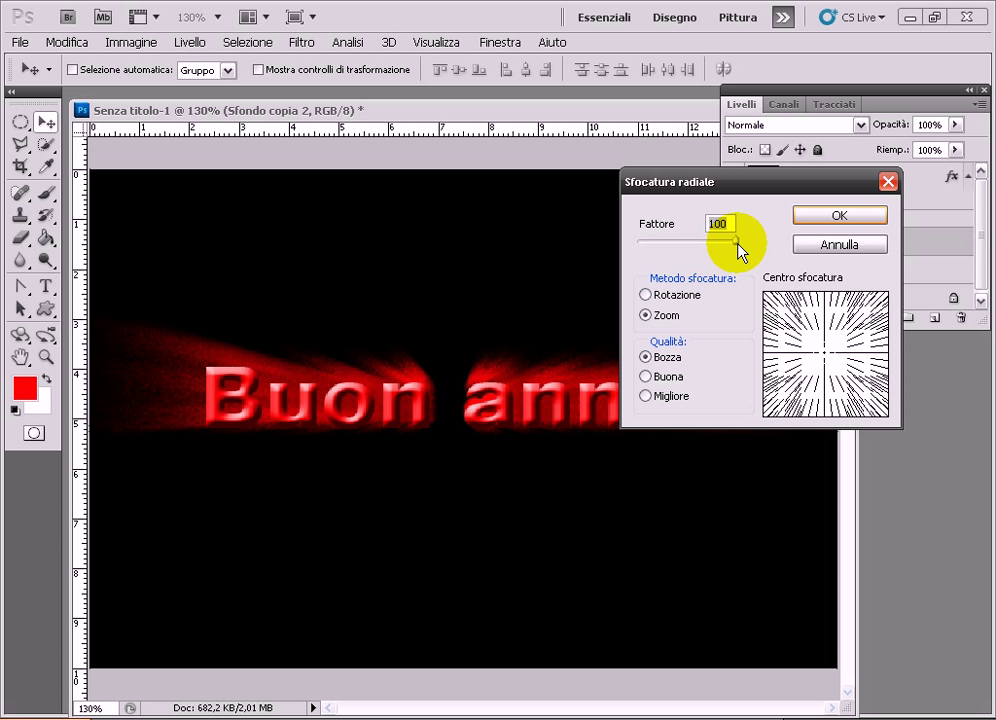
{"action": "left_click", "coordinate": [831, 215]}
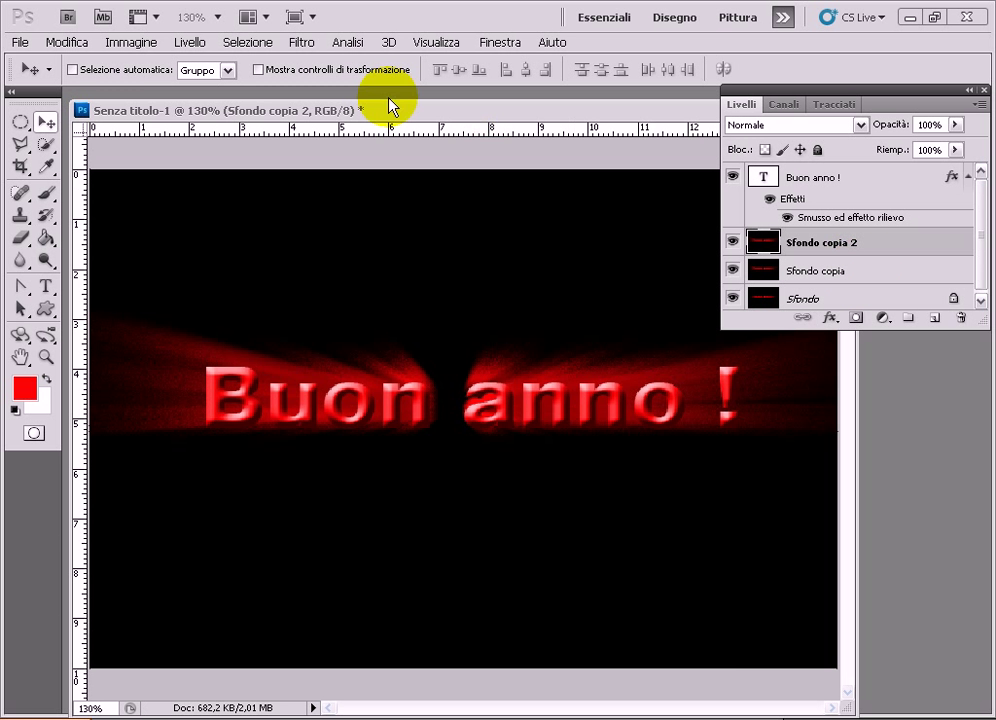
{"action": "scroll", "coordinate": [418, 178], "scroll_direction": "down", "scroll_amount": 3}
Step: Stretch Sfondo copia 2 vertically to about 113% height, commit, and fit the canvas on screen
{"action": "left_click", "coordinate": [78, 50]}
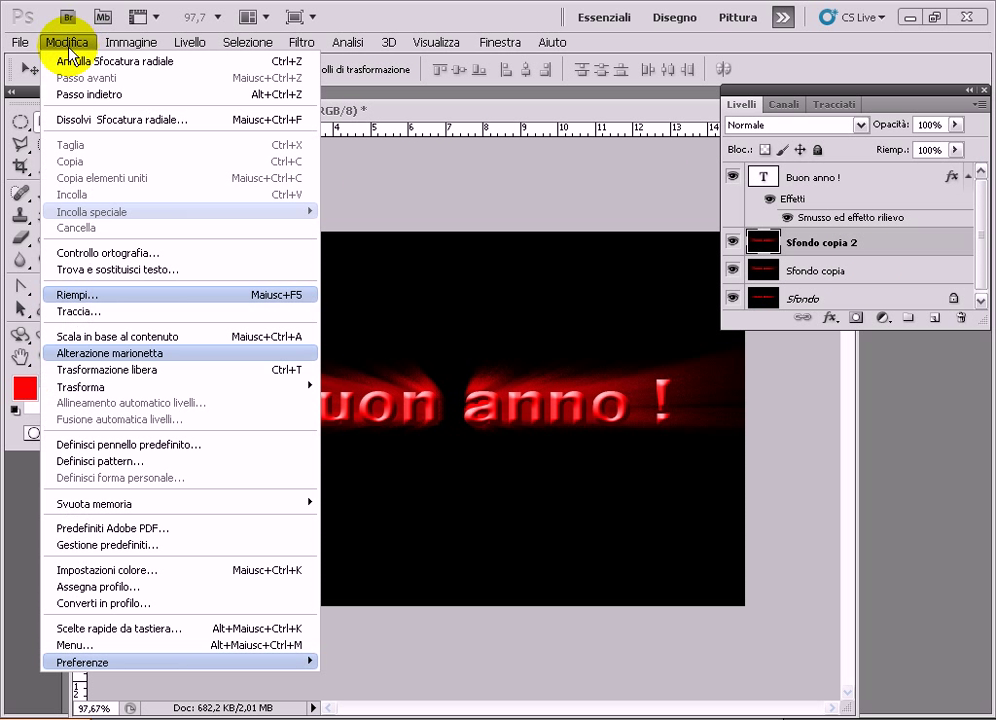
{"action": "mouse_move", "coordinate": [80, 386]}
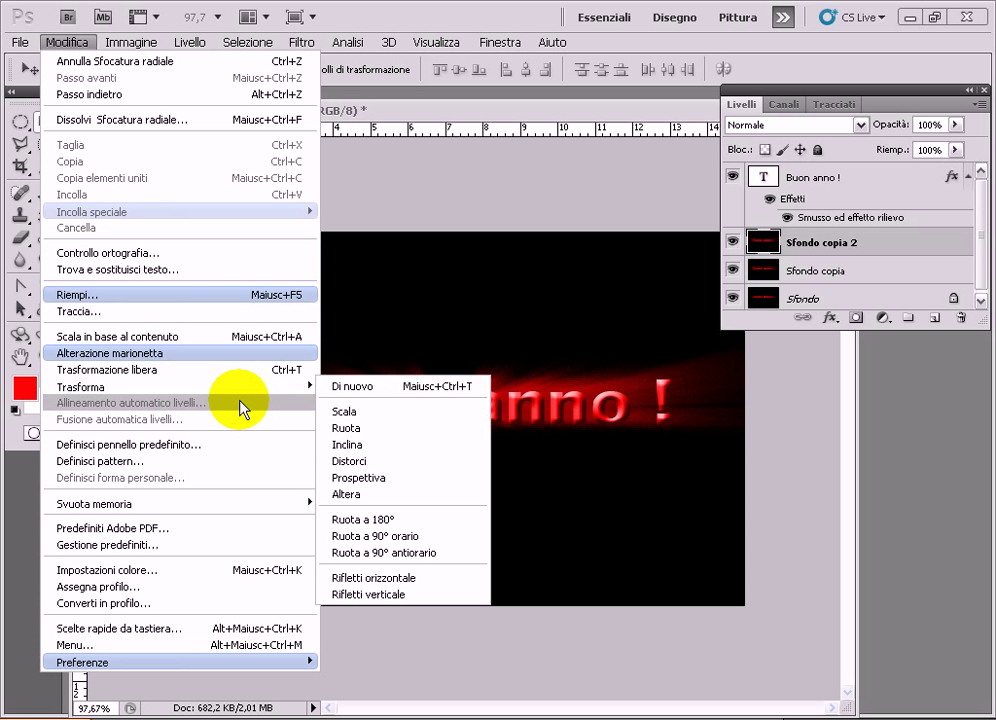
{"action": "left_click", "coordinate": [347, 408]}
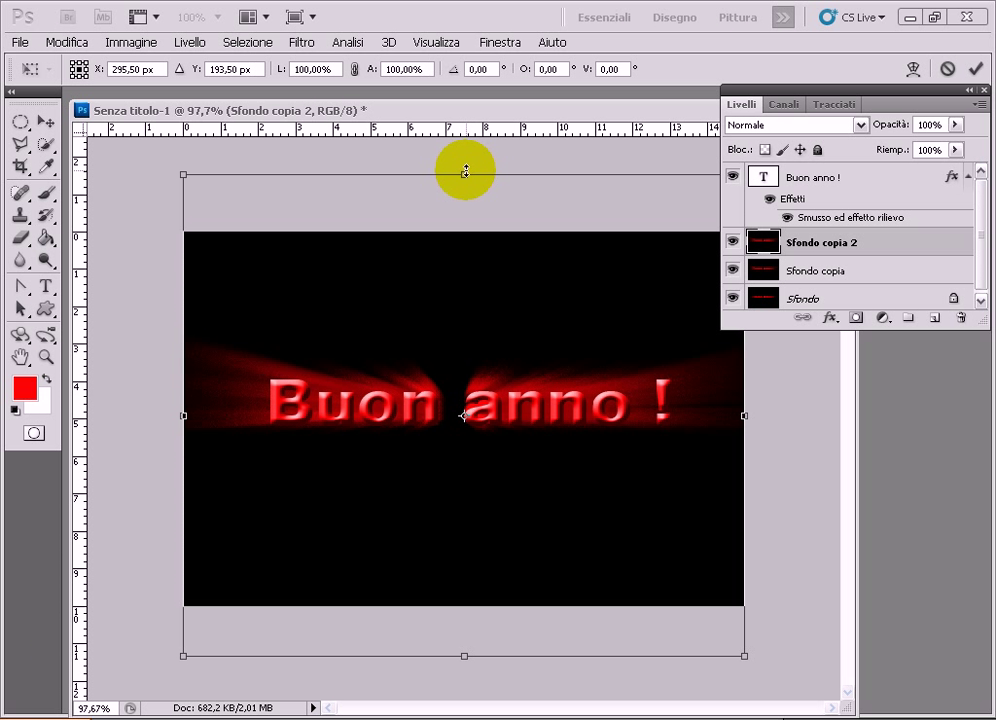
{"action": "left_click_drag", "start_coordinate": [472, 172], "coordinate": [464, 148]}
{"action": "left_click_drag", "start_coordinate": [464, 656], "coordinate": [464, 689]}
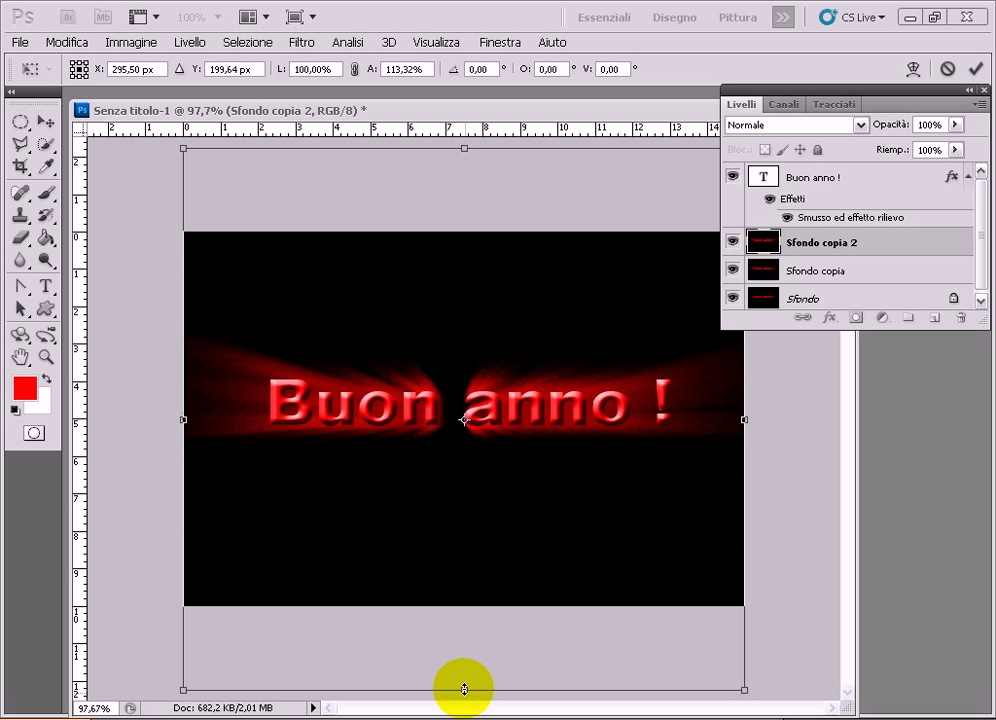
{"action": "key", "text": "Return"}
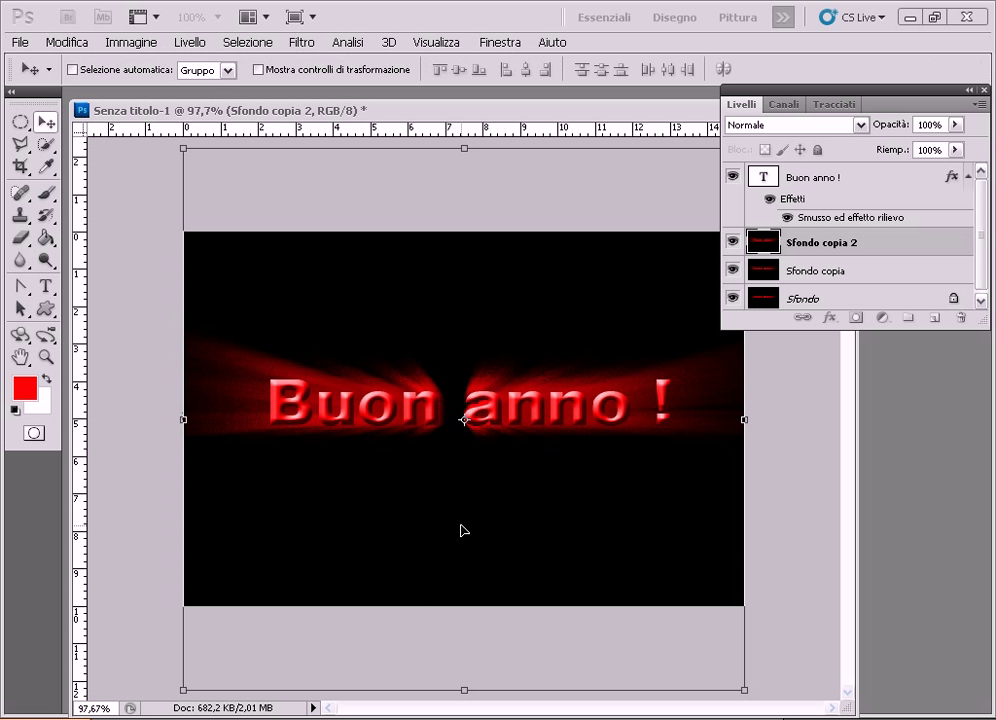
{"action": "key", "text": "ctrl+0"}
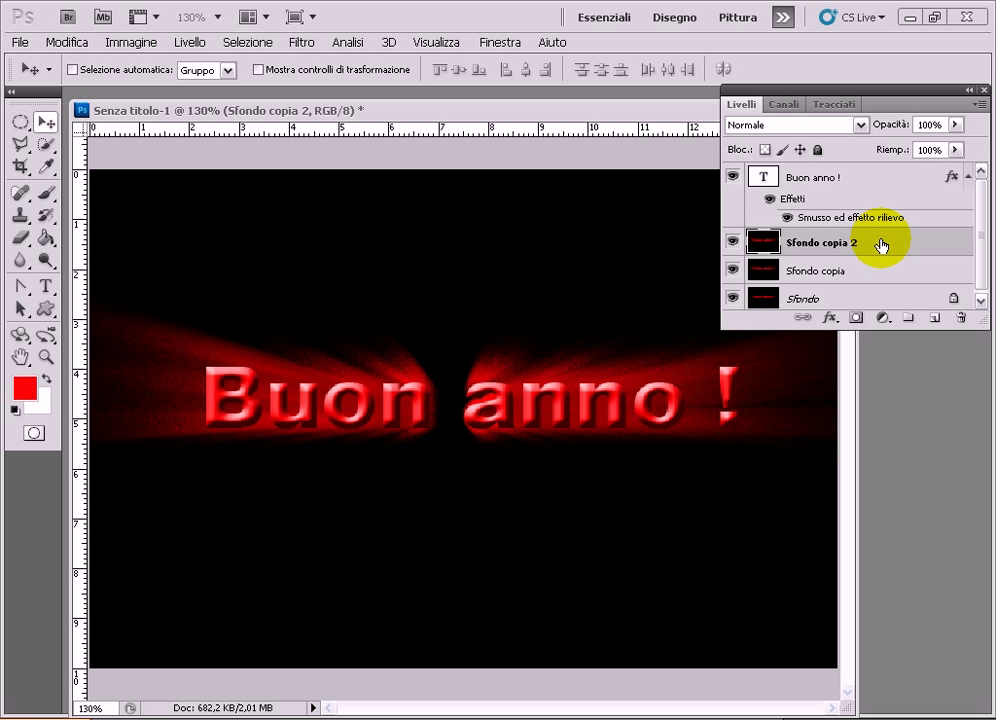
Step: Set the Sfondo copia 2 rays layer's blend mode to Scolora
{"action": "left_click", "coordinate": [797, 128]}
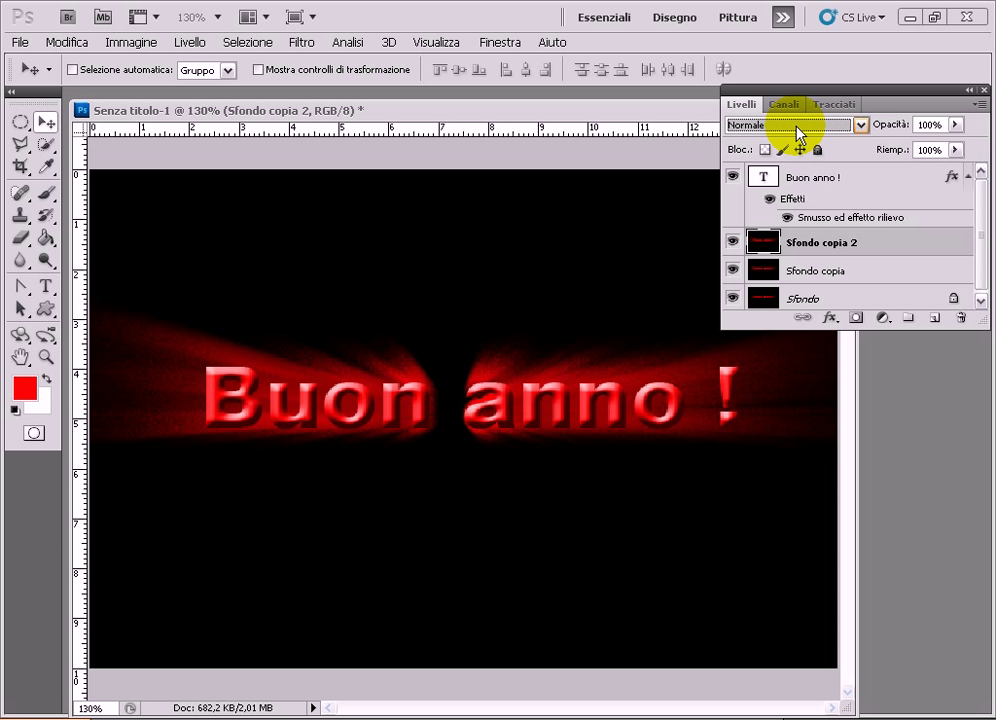
{"action": "scroll", "coordinate": [827, 125], "scroll_direction": "down", "scroll_amount": 1}
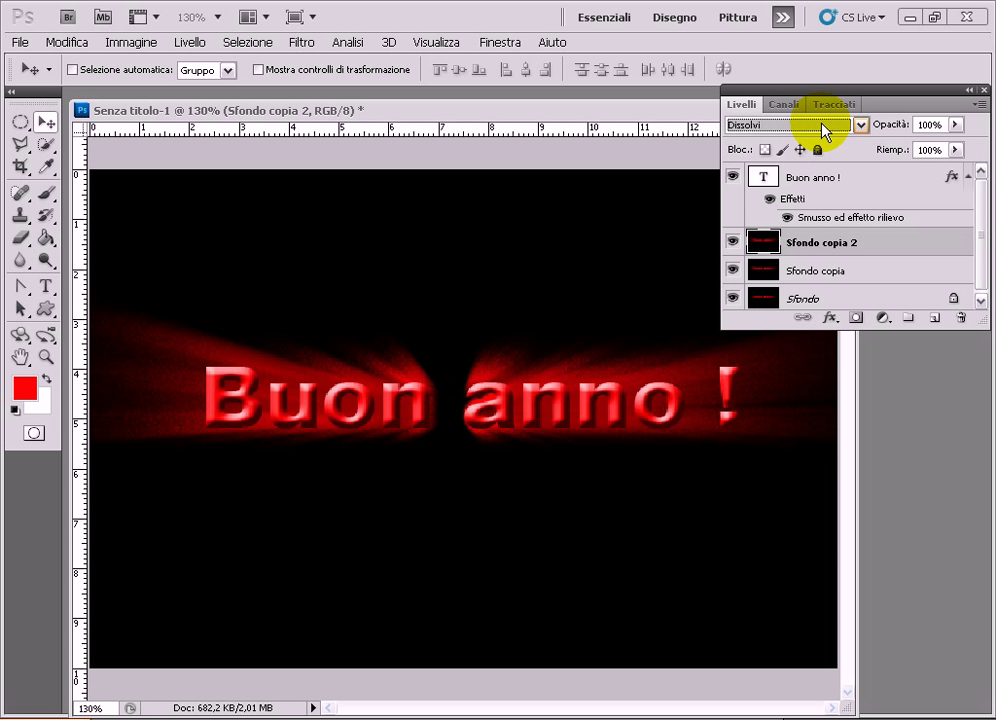
{"action": "scroll", "coordinate": [822, 127], "scroll_direction": "down", "scroll_amount": 1}
{"action": "scroll", "coordinate": [822, 127], "scroll_direction": "down", "scroll_amount": 3}
{"action": "scroll", "coordinate": [825, 131], "scroll_direction": "down", "scroll_amount": 1}
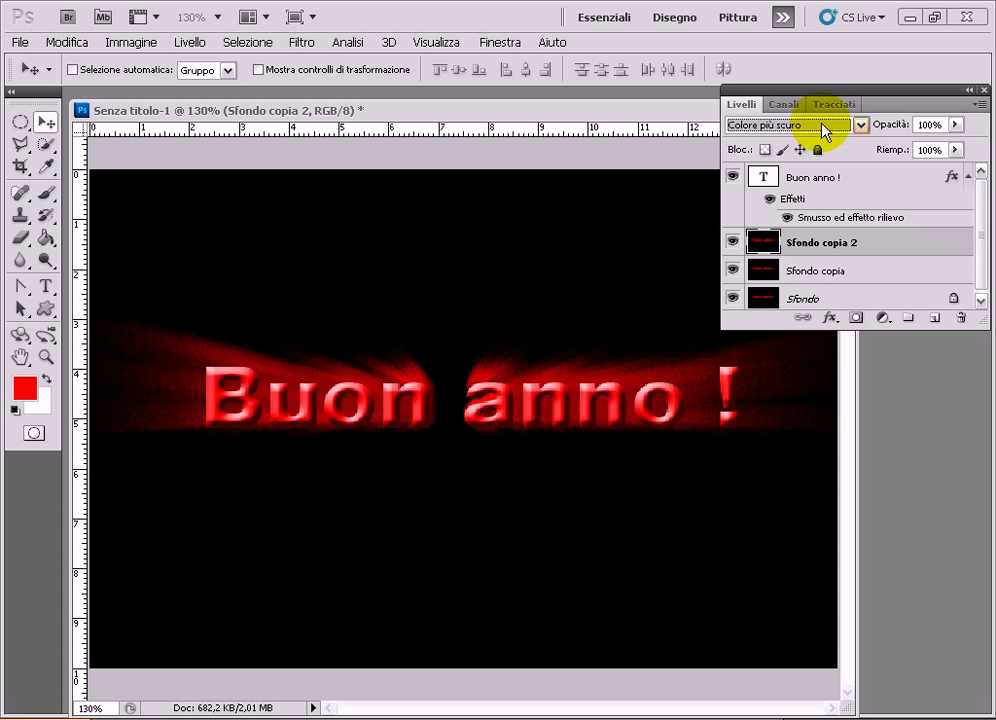
{"action": "scroll", "coordinate": [825, 131], "scroll_direction": "down", "scroll_amount": 1}
{"action": "scroll", "coordinate": [825, 131], "scroll_direction": "down", "scroll_amount": 1}
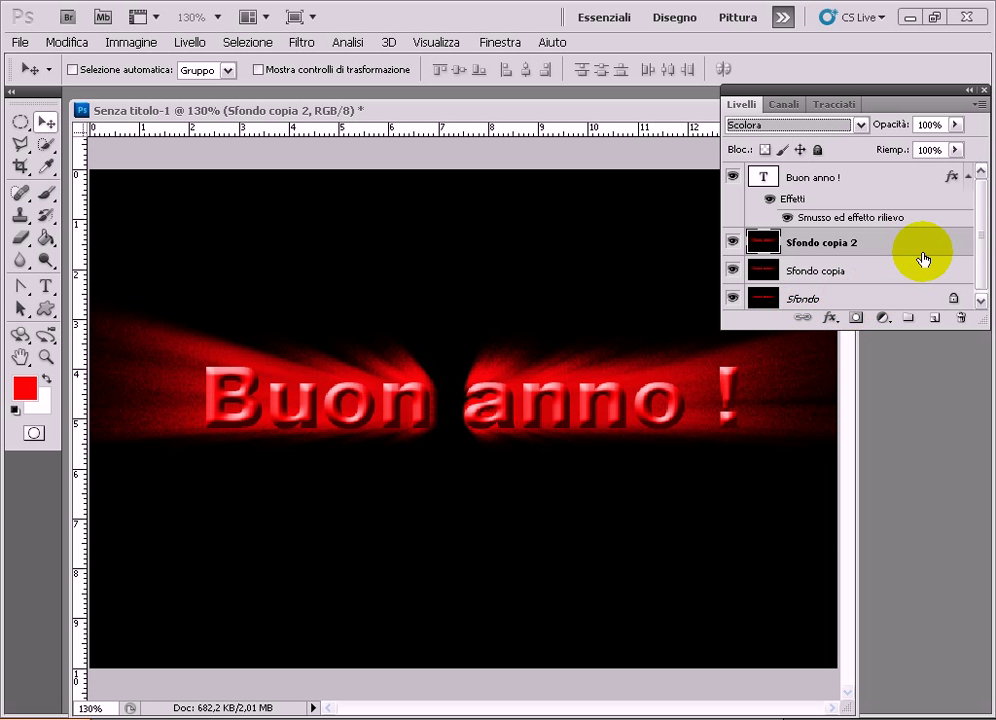
Step: Compare blend modes on Sfondo copia, ending on Luce intensa, then reselect Sfondo copia 2
{"action": "left_click", "coordinate": [900, 273]}
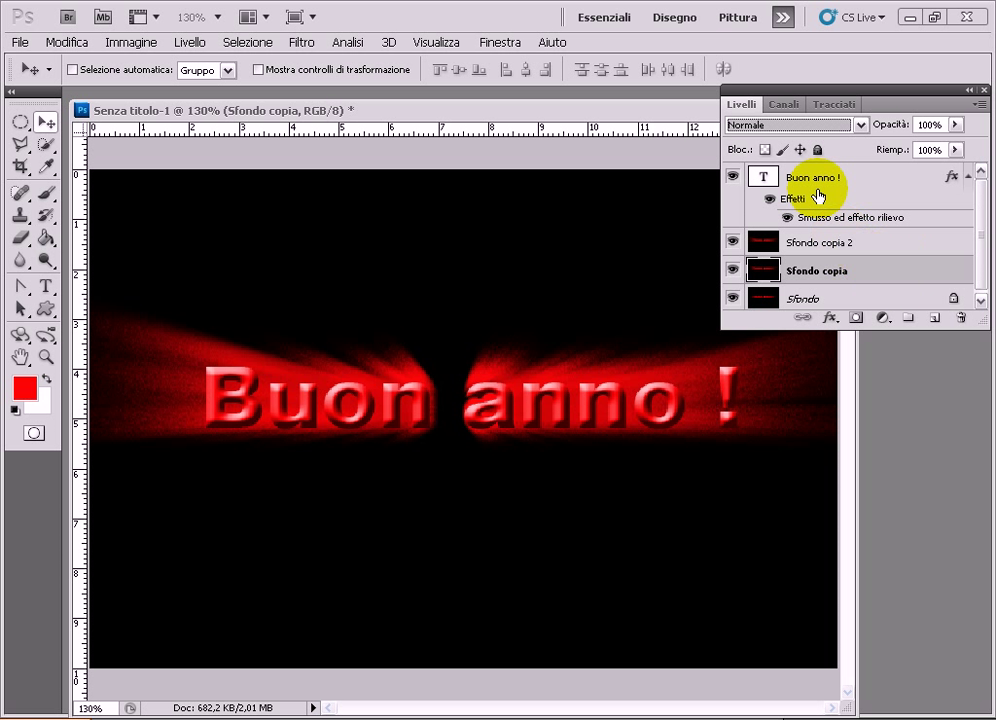
{"action": "left_click", "coordinate": [811, 125]}
{"action": "key", "text": "Down"}
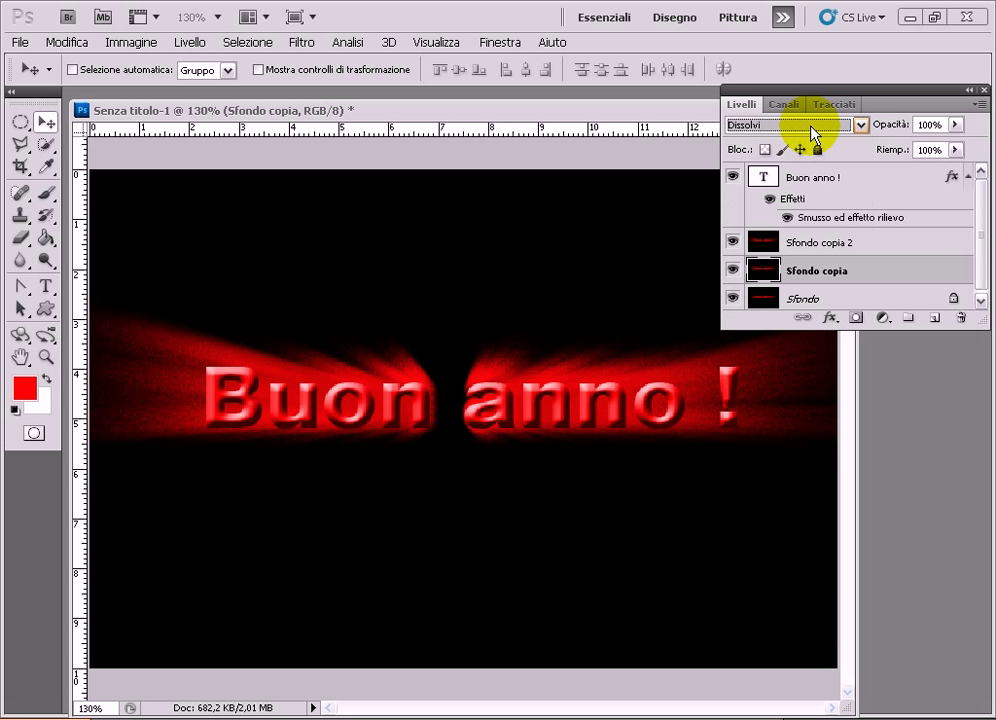
{"action": "key", "text": "Down"}
{"action": "key", "text": "Down"}
{"action": "key", "text": "Down"}
{"action": "key", "text": "Down"}
{"action": "key", "text": "Down"}
{"action": "key", "text": "Down"}
{"action": "key", "text": "Down"}
{"action": "key", "text": "Up"}
{"action": "key", "text": "Down"}
{"action": "key", "text": "Down"}
{"action": "key", "text": "Down"}
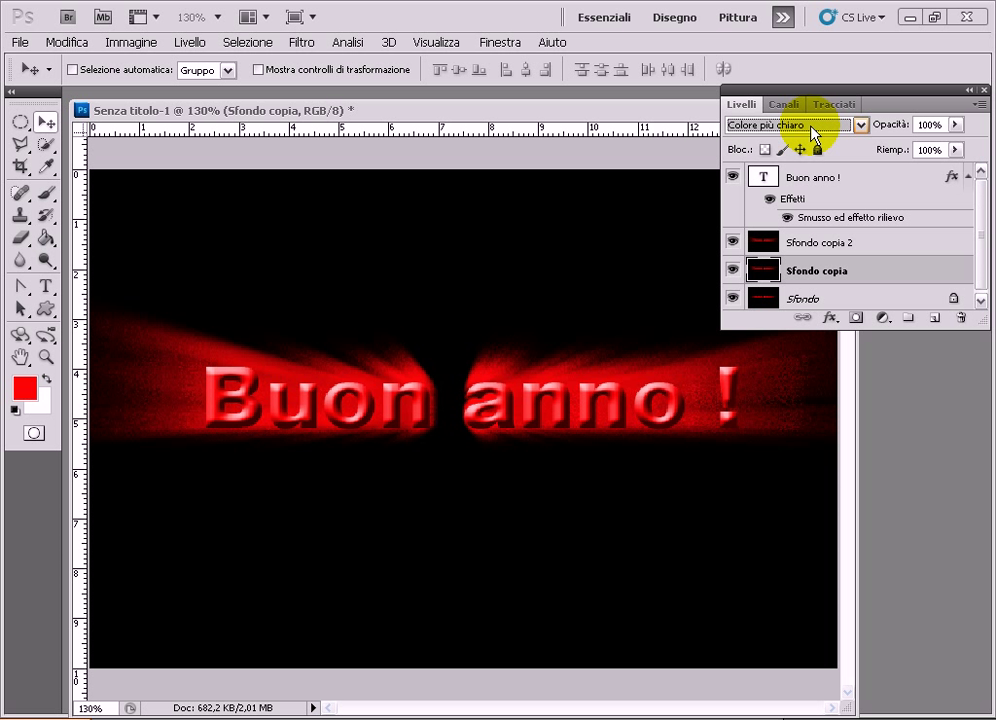
{"action": "key", "text": "Down"}
{"action": "key", "text": "Down"}
{"action": "key", "text": "Up"}
{"action": "key", "text": "Down"}
{"action": "key", "text": "Down"}
{"action": "key", "text": "Down"}
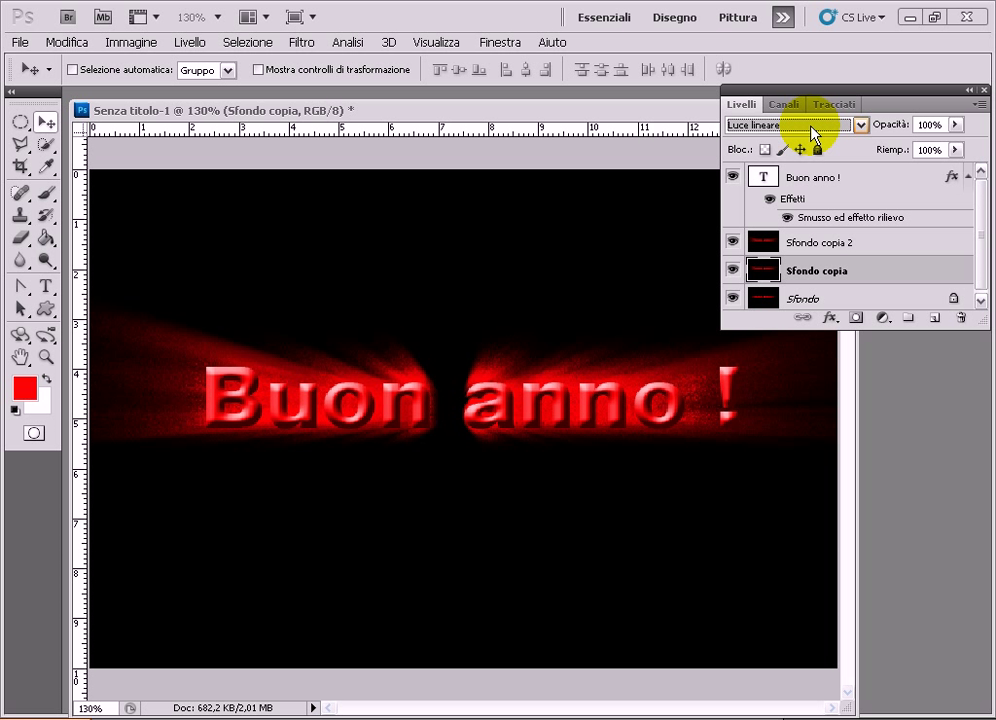
{"action": "key", "text": "Up"}
{"action": "left_click", "coordinate": [880, 242]}
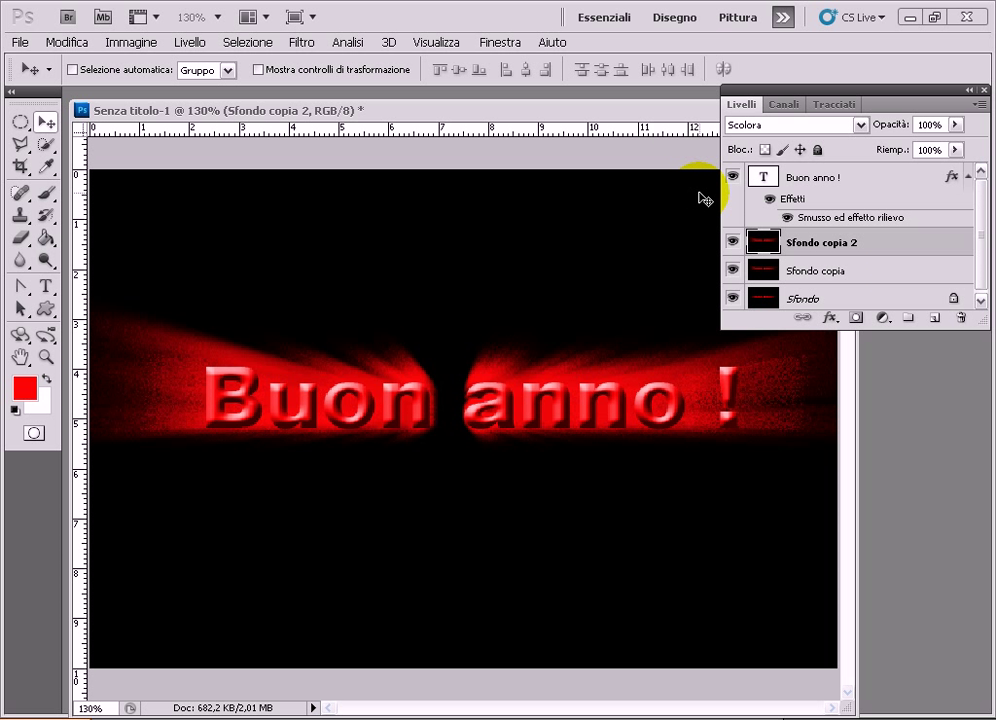
Step: Apply a Tonalità/saturazione hue shift of -173 to Sfondo copia 2
{"action": "left_click", "coordinate": [109, 44]}
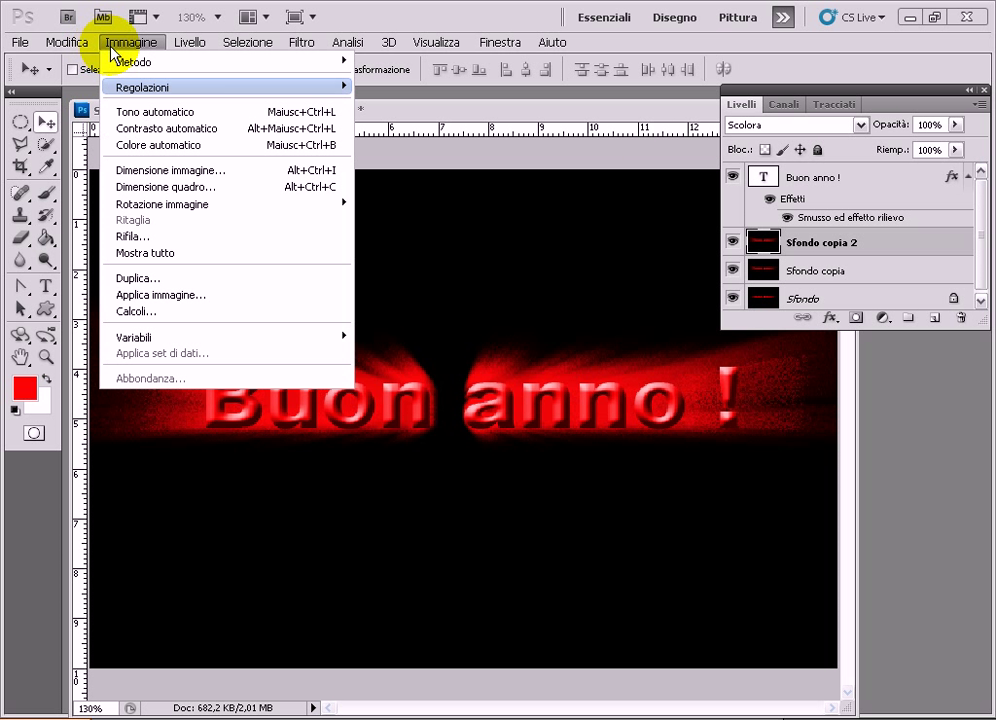
{"action": "left_click", "coordinate": [123, 89]}
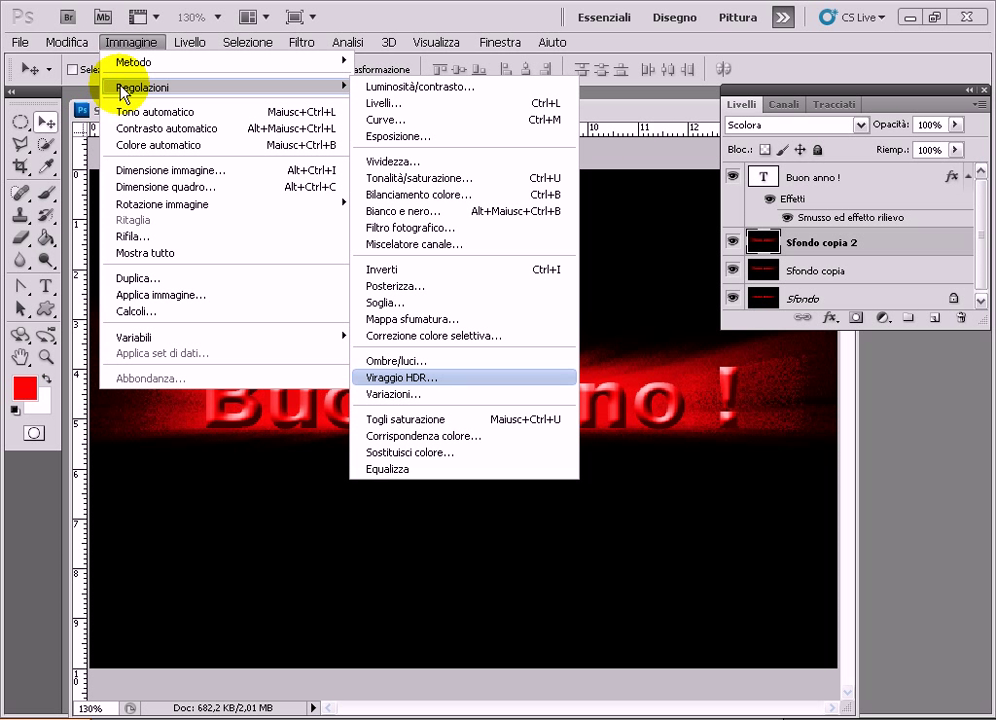
{"action": "left_click", "coordinate": [474, 178]}
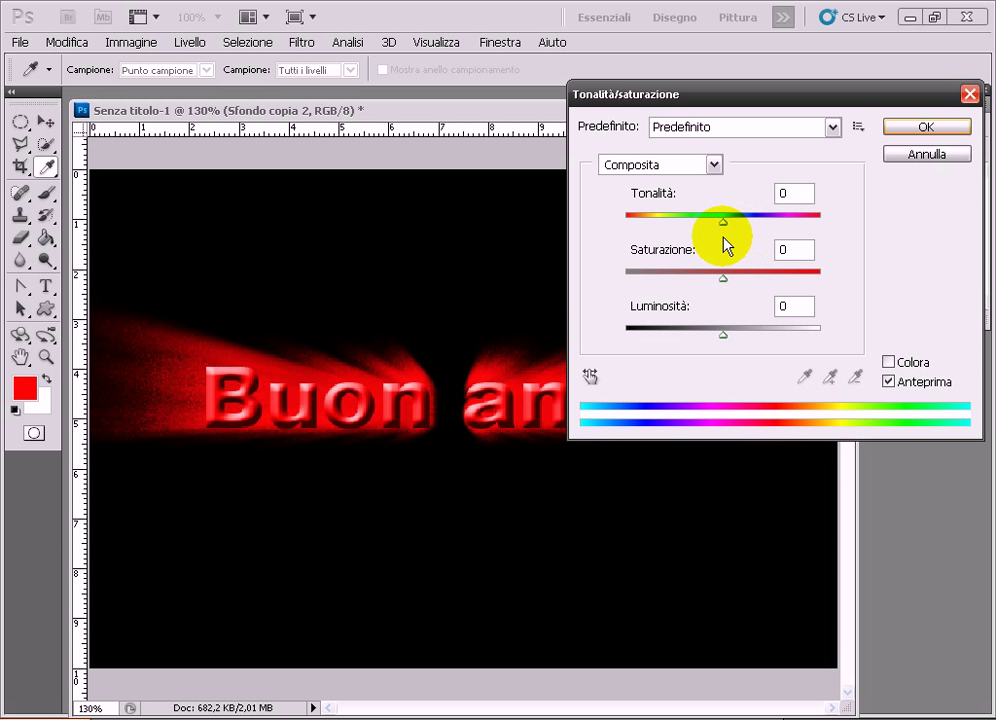
{"action": "left_click_drag", "start_coordinate": [720, 222], "coordinate": [629, 220]}
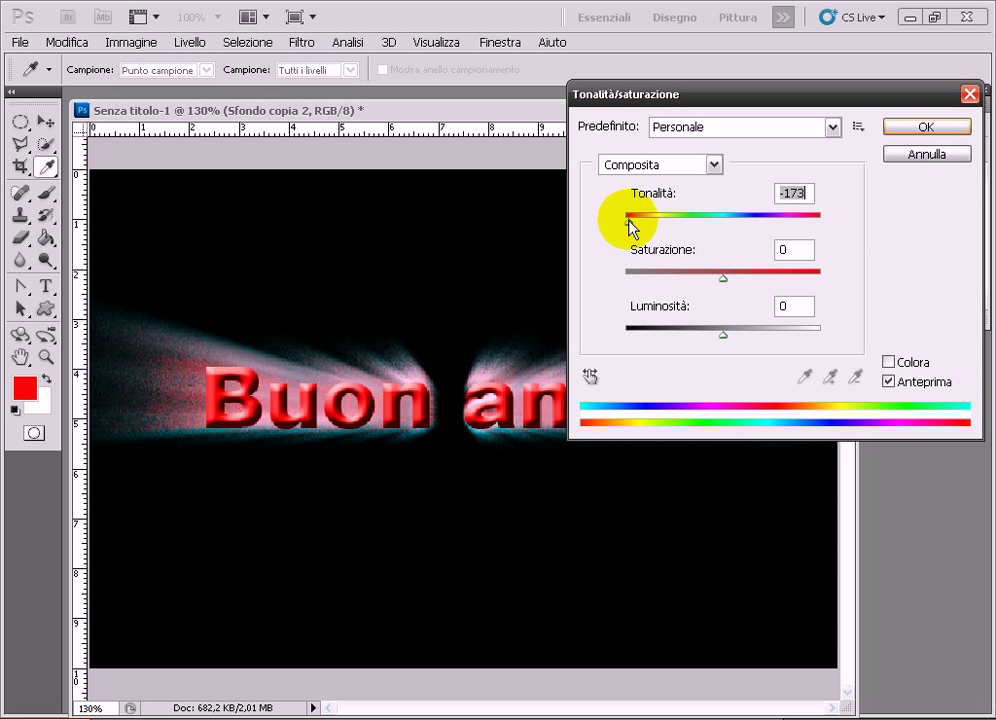
{"action": "left_click", "coordinate": [928, 130]}
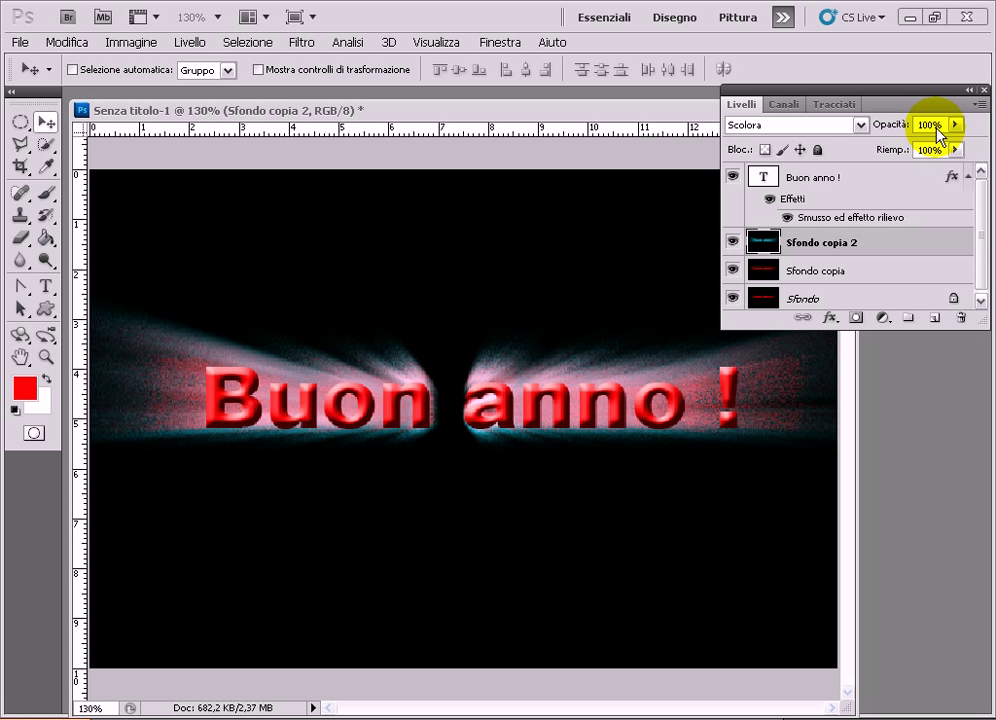
Step: Apply a +13 Tonalità shift to the Sfondo copia layer with Hue/Saturation (Ctrl+U)
{"action": "left_click", "coordinate": [900, 274]}
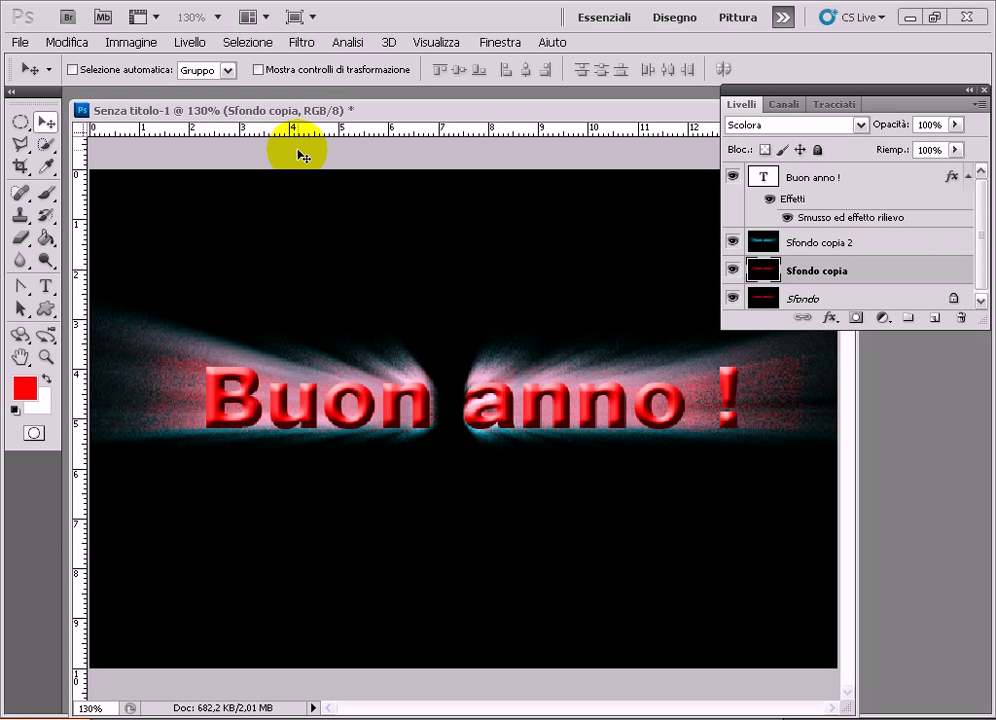
{"action": "key", "text": "ctrl+u"}
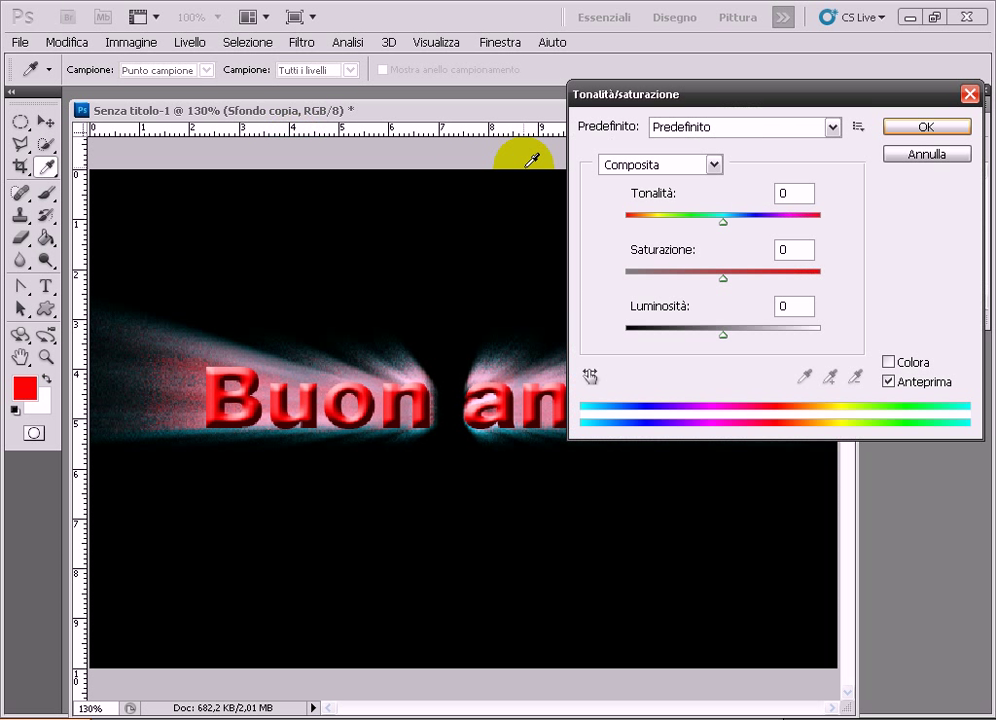
{"action": "mouse_move", "coordinate": [724, 228]}
{"action": "left_mouse_down"}
{"action": "mouse_move", "coordinate": [840, 233]}
{"action": "mouse_move", "coordinate": [775, 228]}
{"action": "mouse_move", "coordinate": [816, 222]}
{"action": "mouse_move", "coordinate": [747, 226]}
{"action": "mouse_move", "coordinate": [784, 228]}
{"action": "mouse_move", "coordinate": [767, 228]}
{"action": "left_mouse_up"}
{"action": "mouse_move", "coordinate": [777, 98]}
{"action": "left_mouse_down"}
{"action": "mouse_move", "coordinate": [916, 88]}
{"action": "mouse_move", "coordinate": [856, 18]}
{"action": "mouse_move", "coordinate": [800, 6]}
{"action": "mouse_move", "coordinate": [783, 28]}
{"action": "left_mouse_up"}
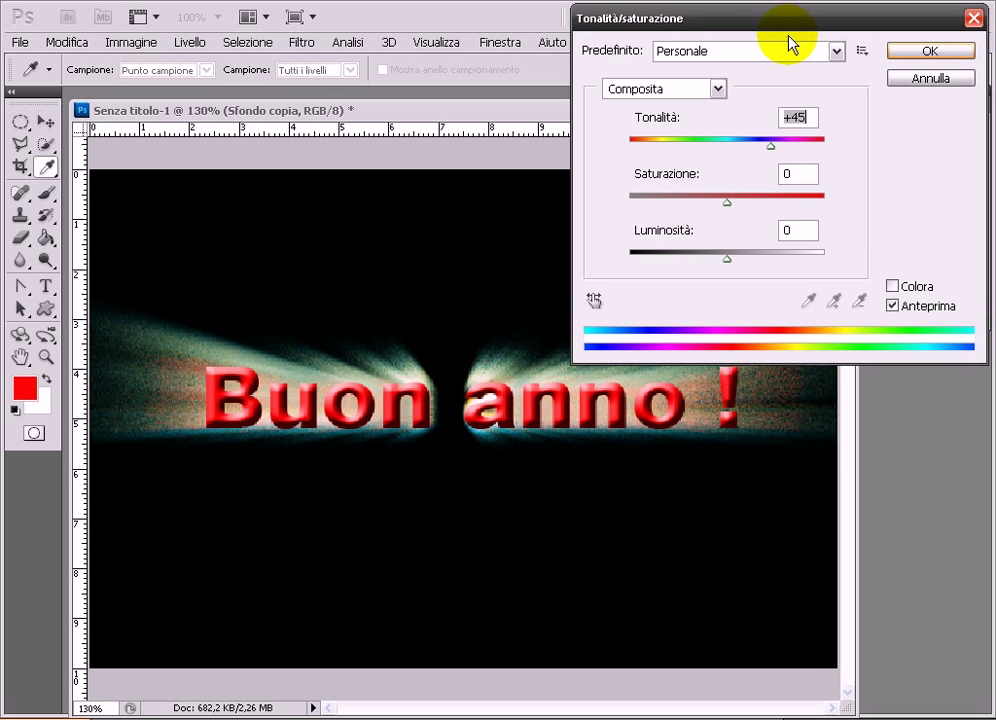
{"action": "left_click_drag", "start_coordinate": [771, 148], "coordinate": [740, 152]}
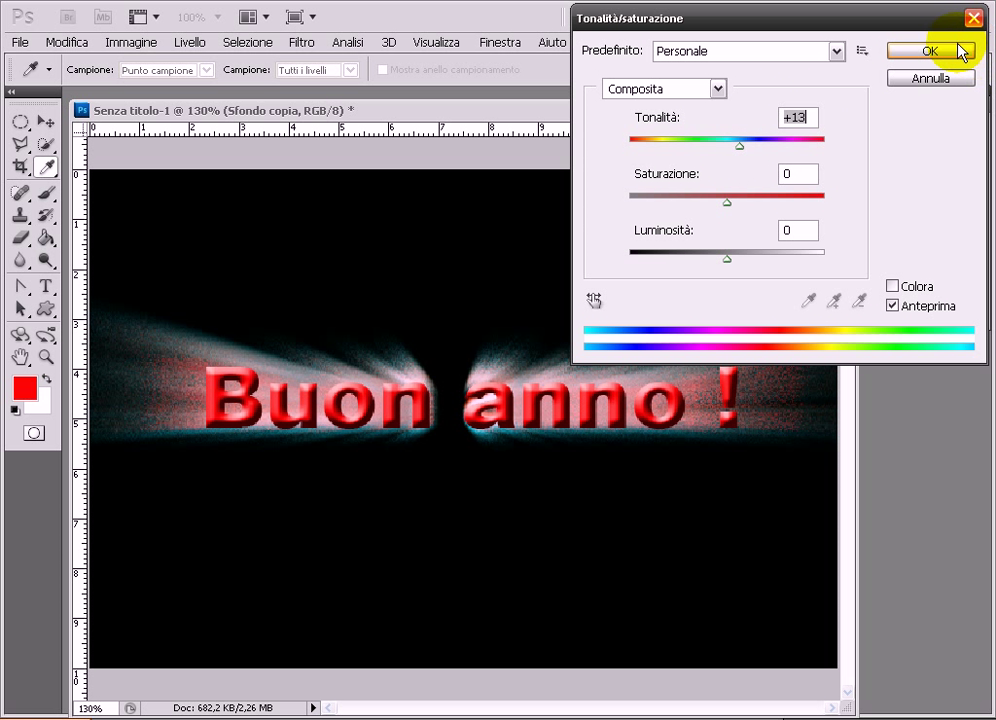
{"action": "left_click", "coordinate": [960, 50]}
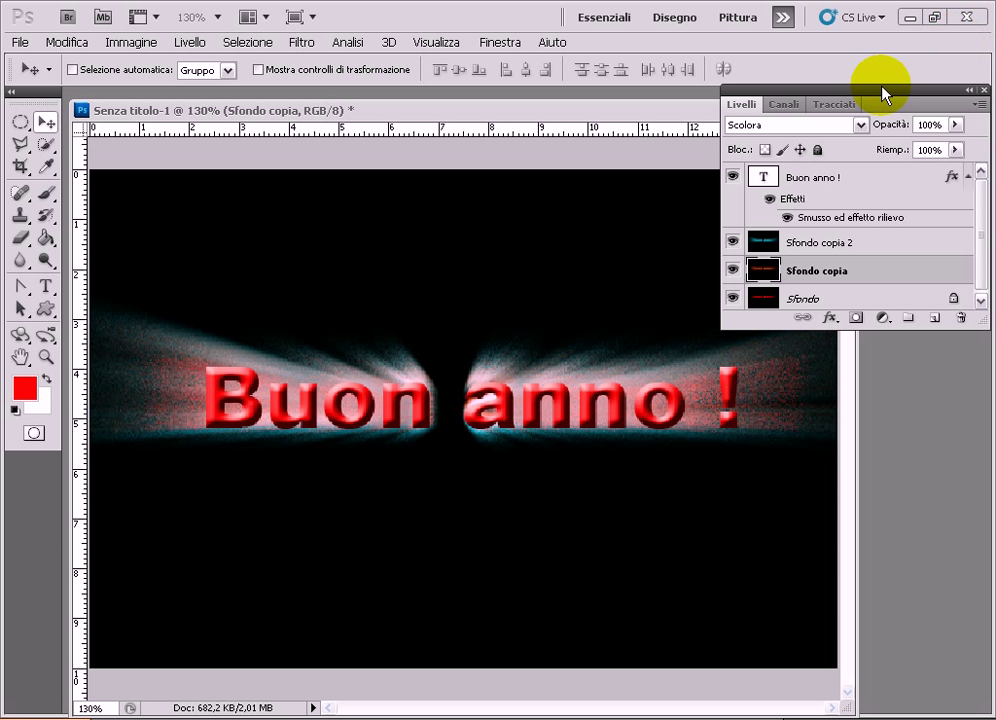
Step: Close the Livelli panel, maximize the document window and fit the image on screen
{"action": "left_click", "coordinate": [984, 90]}
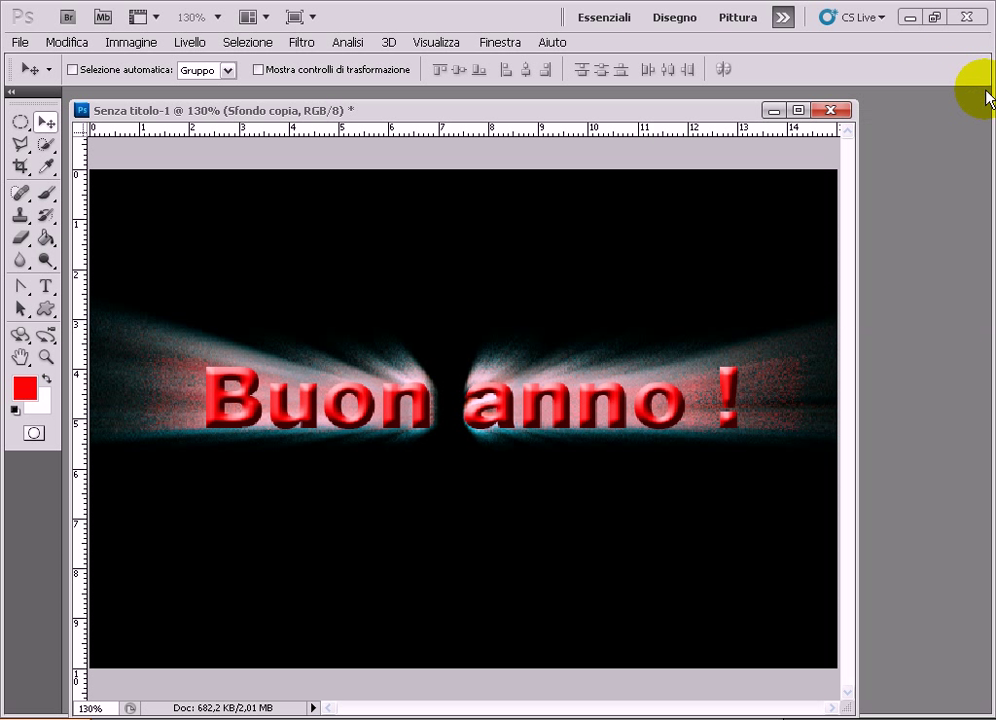
{"action": "left_click", "coordinate": [799, 113]}
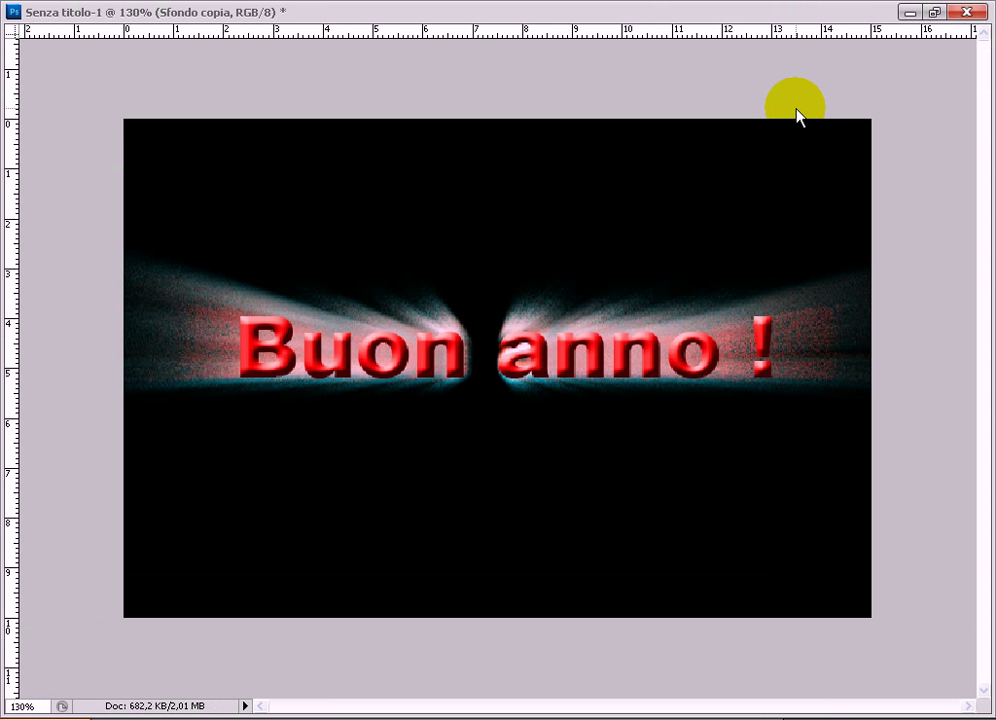
{"action": "key", "text": "ctrl+0"}
{"action": "left_click", "coordinate": [992, 195]}
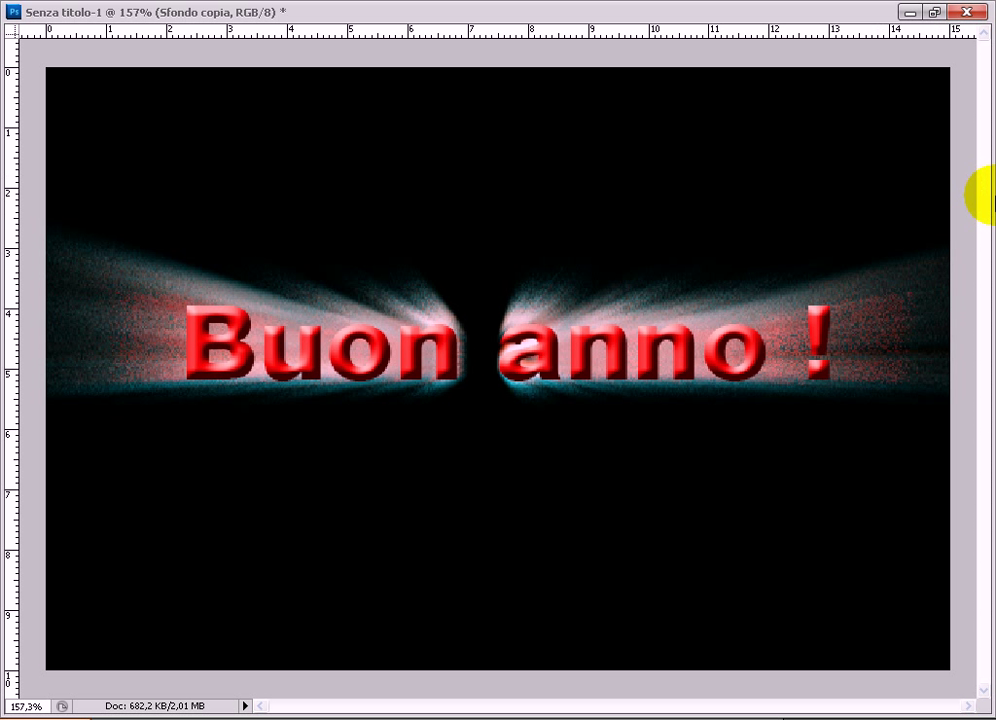